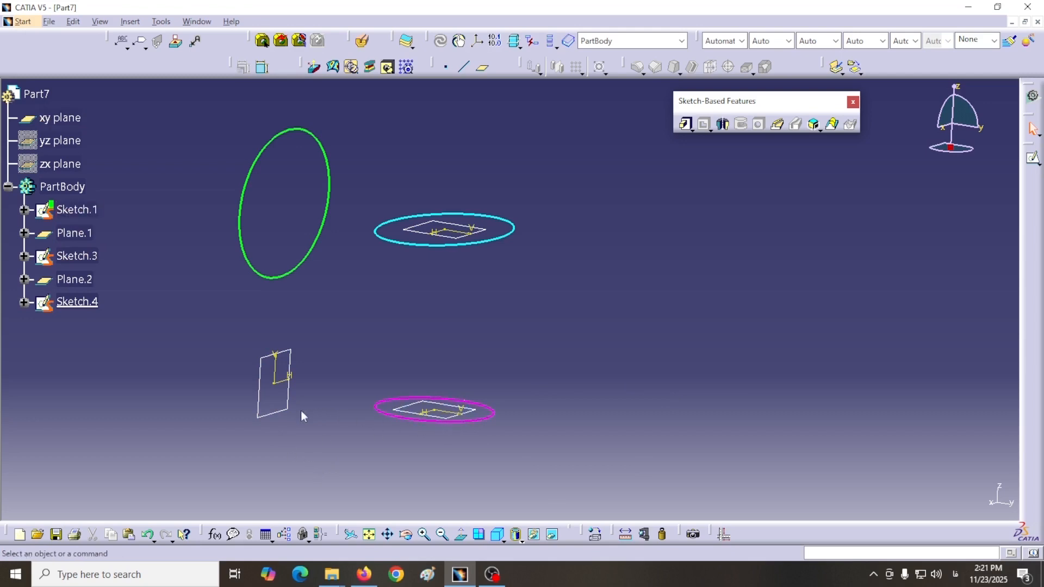
Step: Start a multi-sections solid in Part7 and show its available section coupling modes
{"action": "left_click", "coordinate": [832, 124]}
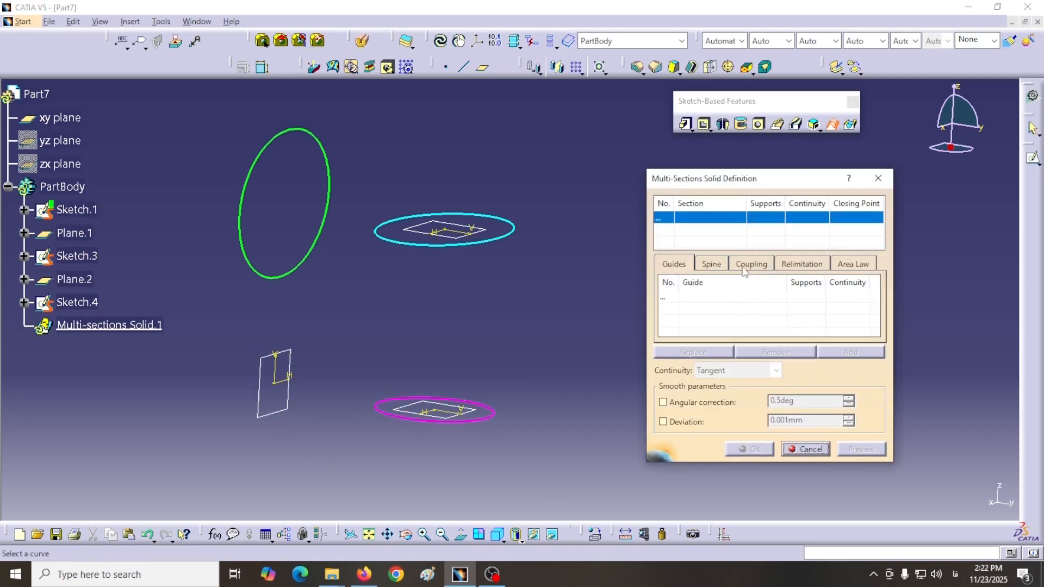
{"action": "left_click", "coordinate": [768, 267]}
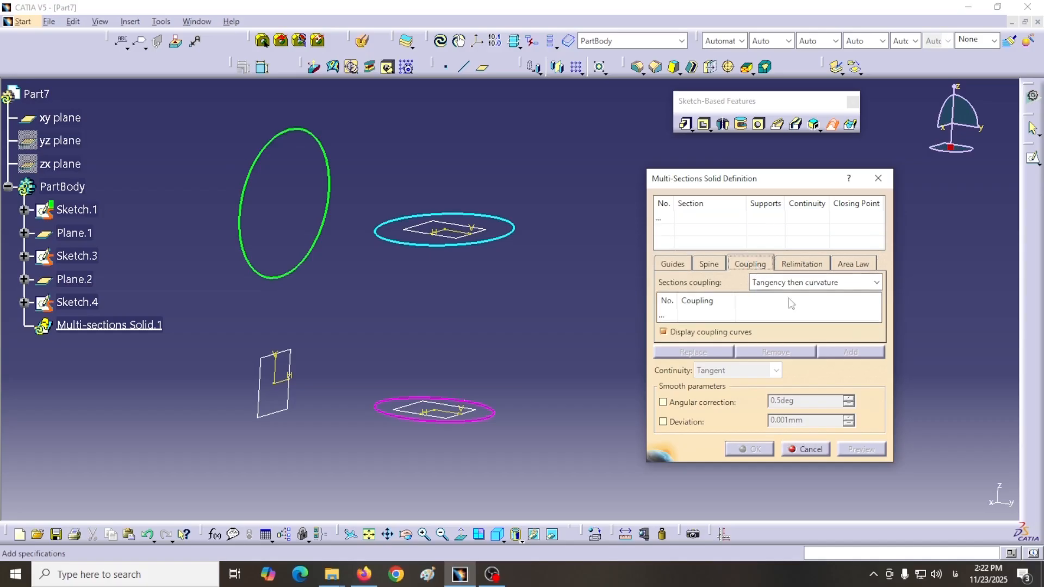
{"action": "left_click", "coordinate": [876, 282]}
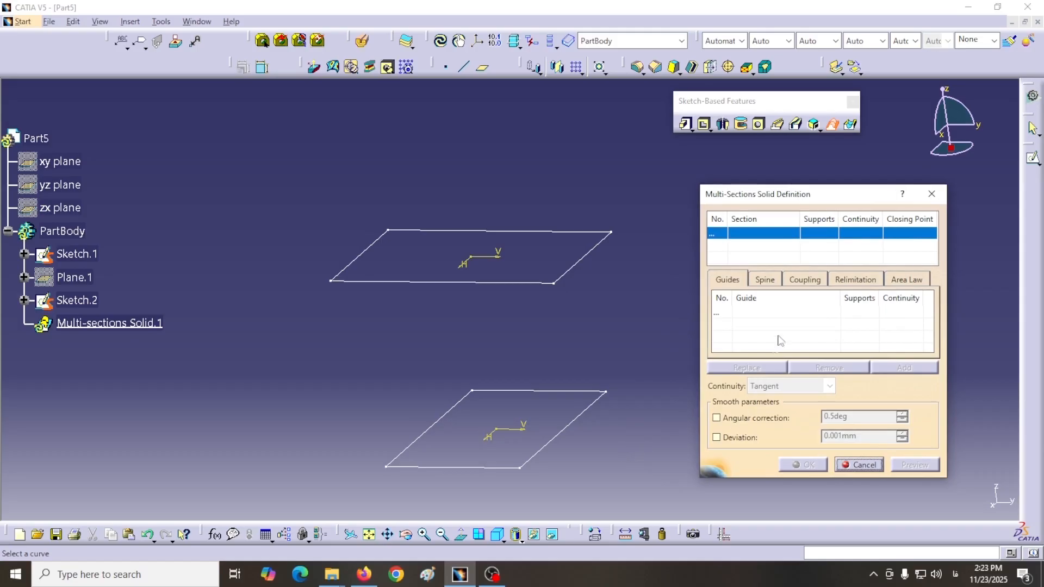
Step: Define a multi-sections solid between Sketch.1 and Sketch.2 of Part5 with Tangency then curvature coupling, and preview it
{"action": "left_click", "coordinate": [805, 281]}
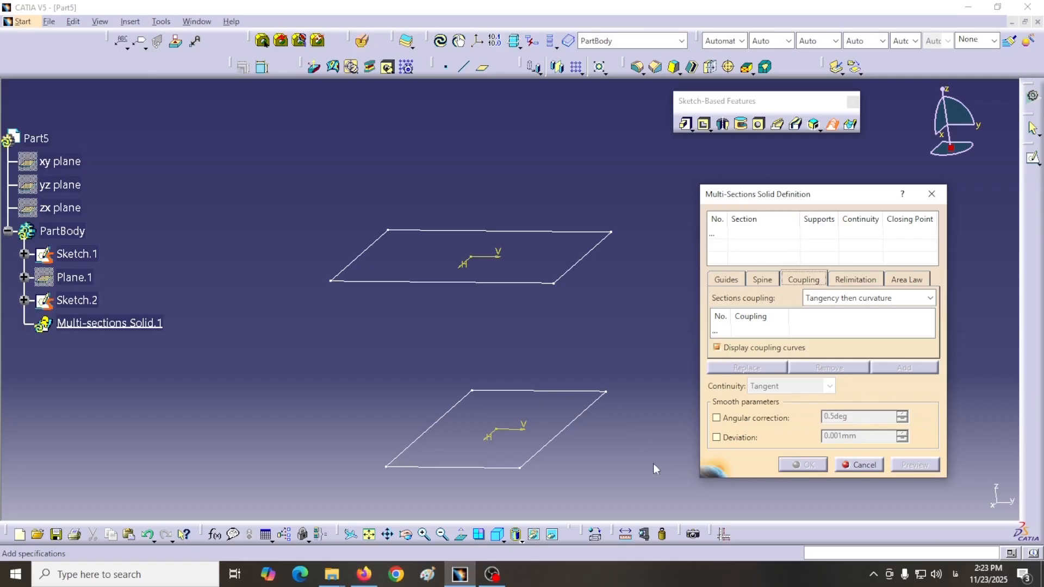
{"action": "left_click", "coordinate": [713, 236]}
{"action": "left_click", "coordinate": [571, 457]}
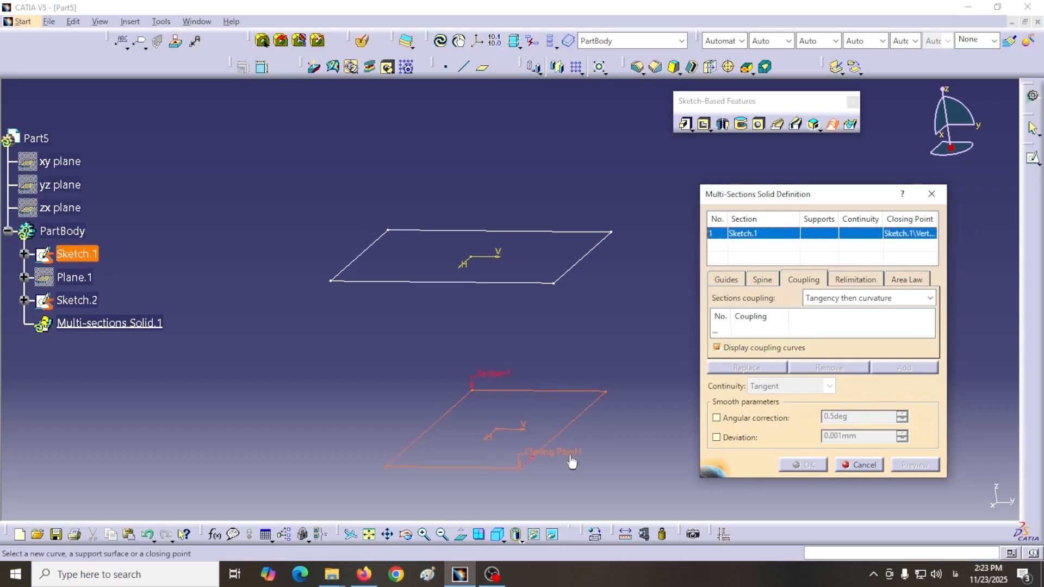
{"action": "left_click", "coordinate": [570, 268]}
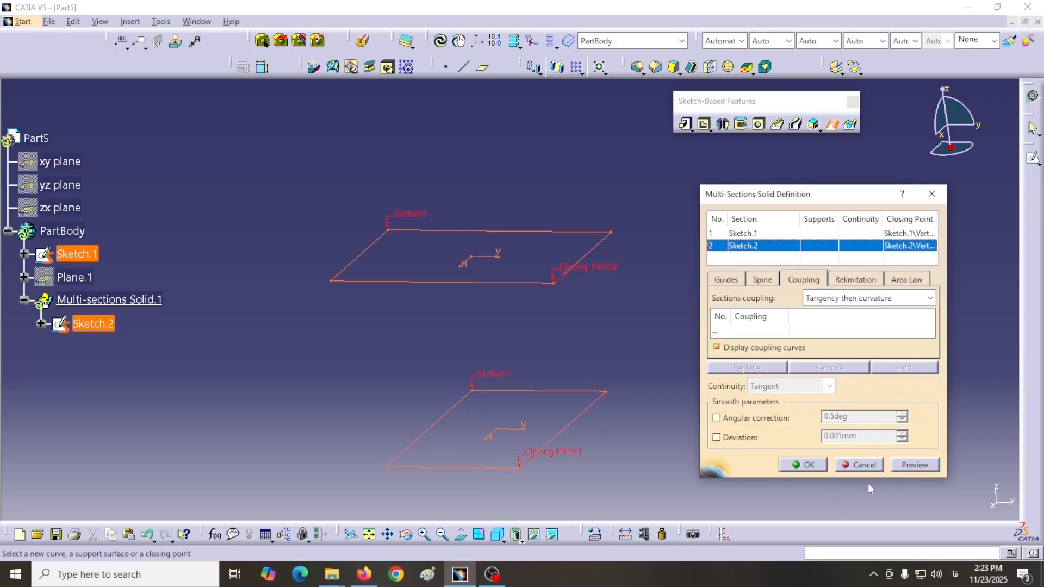
{"action": "left_click", "coordinate": [911, 467]}
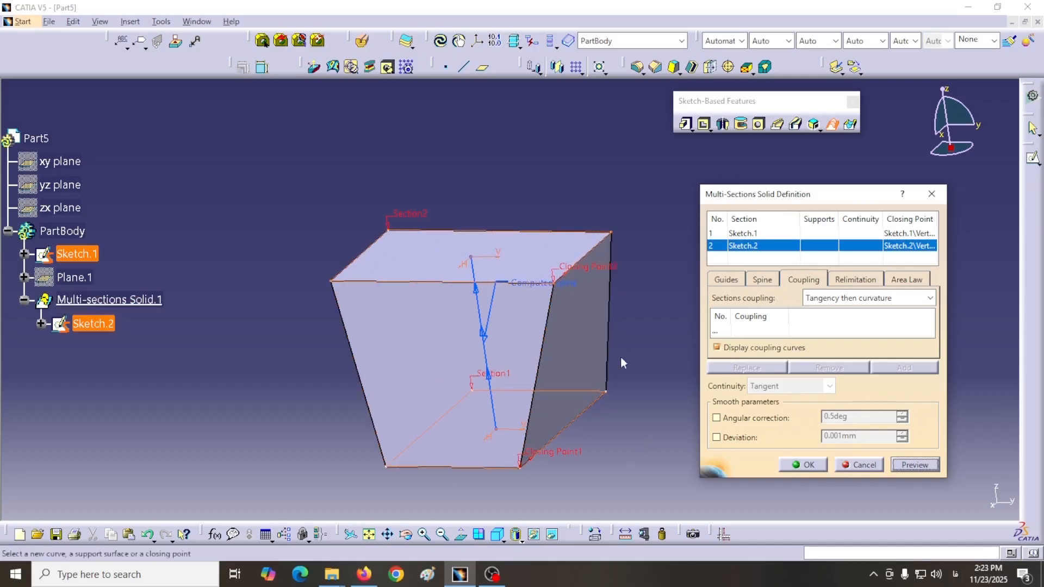
{"action": "middle_click_drag", "start_coordinate": [632, 349], "coordinate": [494, 385]}
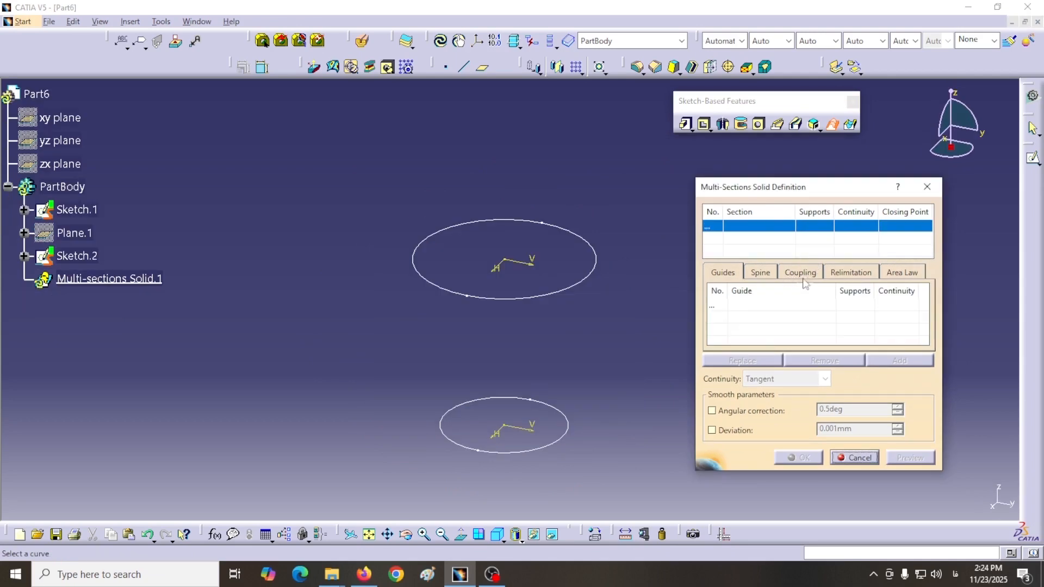
Step: Define a multi-sections solid between the lower and upper closed curves of Part6 with Tangency coupling, and preview it
{"action": "left_click", "coordinate": [803, 277]}
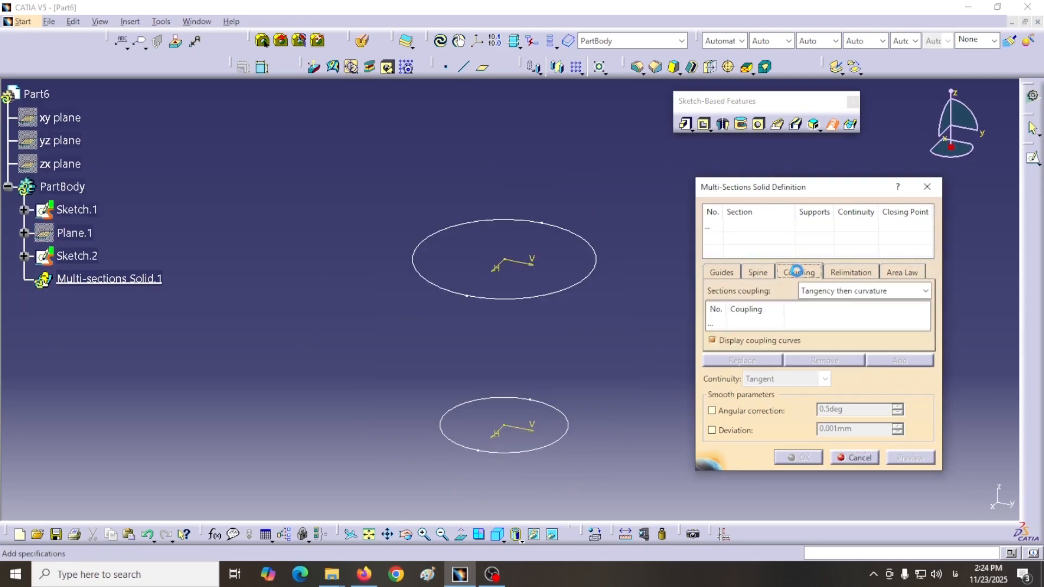
{"action": "left_click", "coordinate": [925, 291]}
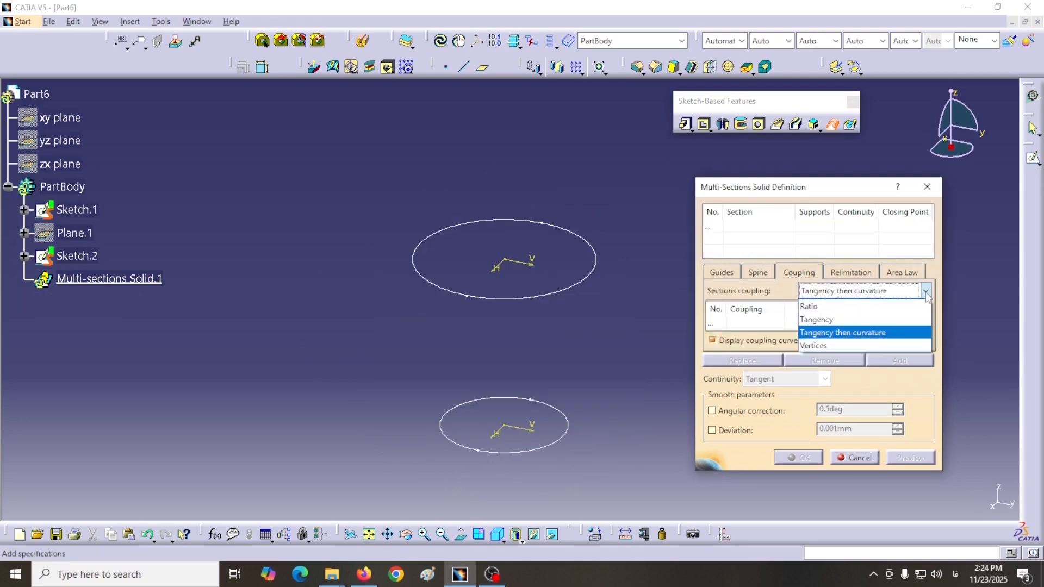
{"action": "left_click", "coordinate": [808, 320]}
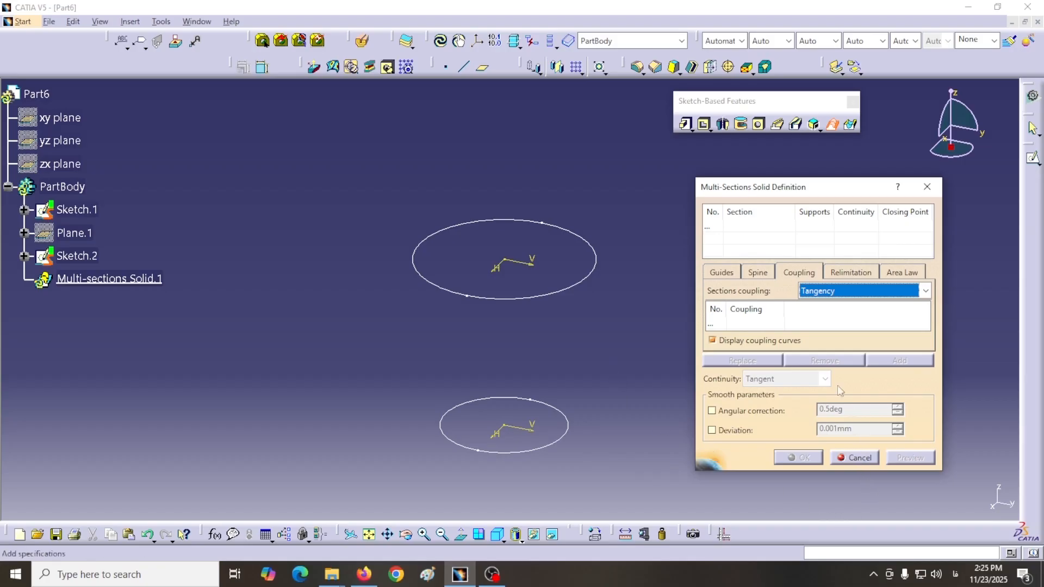
{"action": "left_click", "coordinate": [711, 228]}
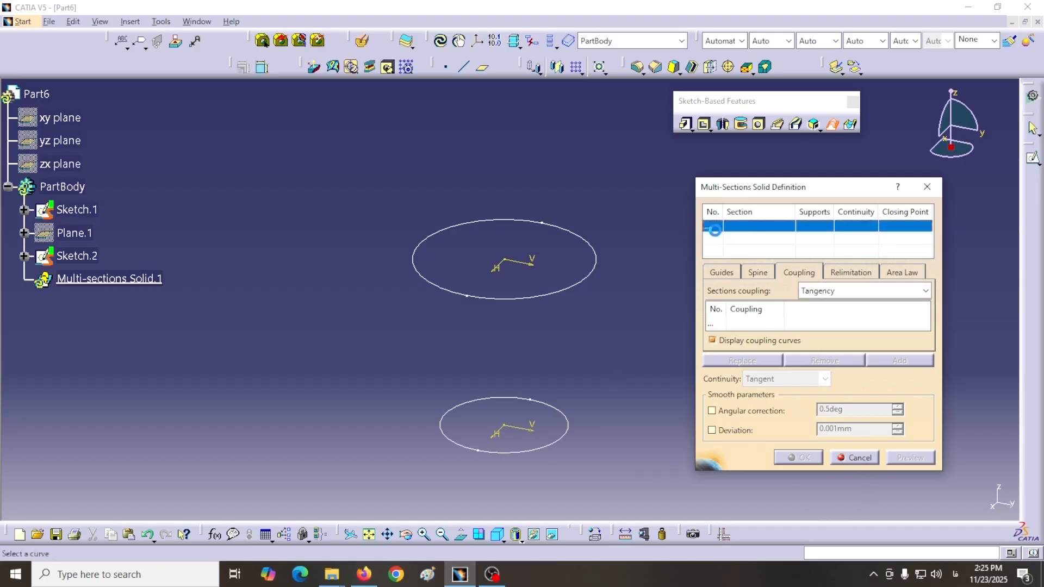
{"action": "left_click", "coordinate": [566, 443]}
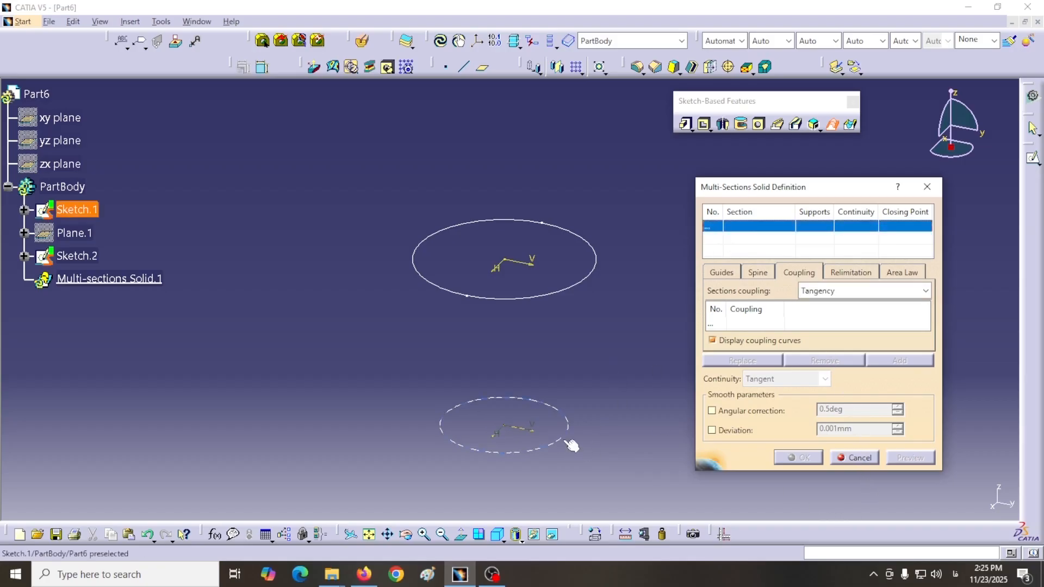
{"action": "left_click", "coordinate": [546, 301]}
{"action": "left_click", "coordinate": [892, 461]}
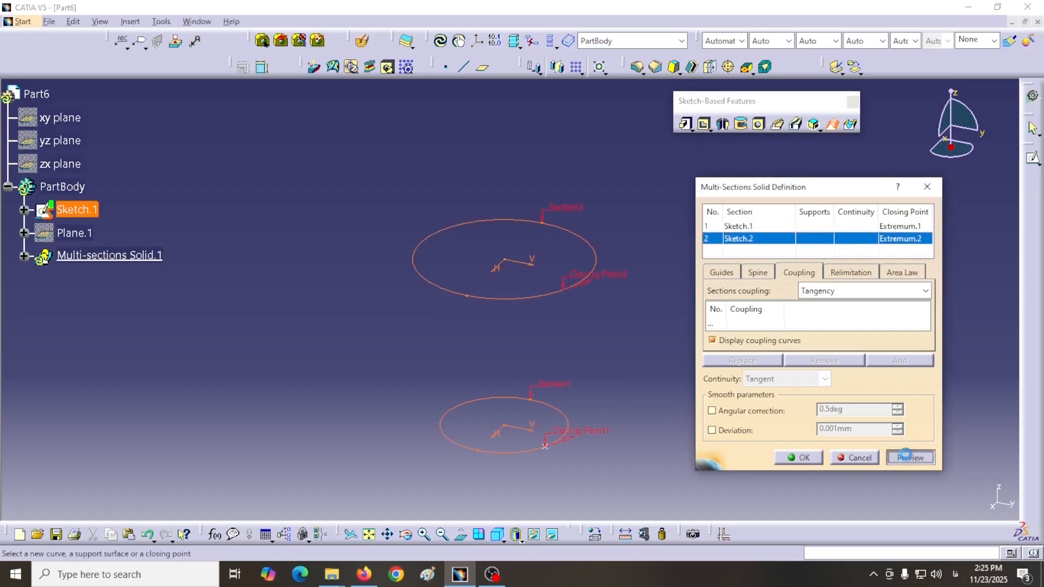
{"action": "middle_click_drag", "start_coordinate": [357, 417], "coordinate": [394, 429]}
{"action": "middle_click_drag", "start_coordinate": [660, 340], "coordinate": [607, 348]}
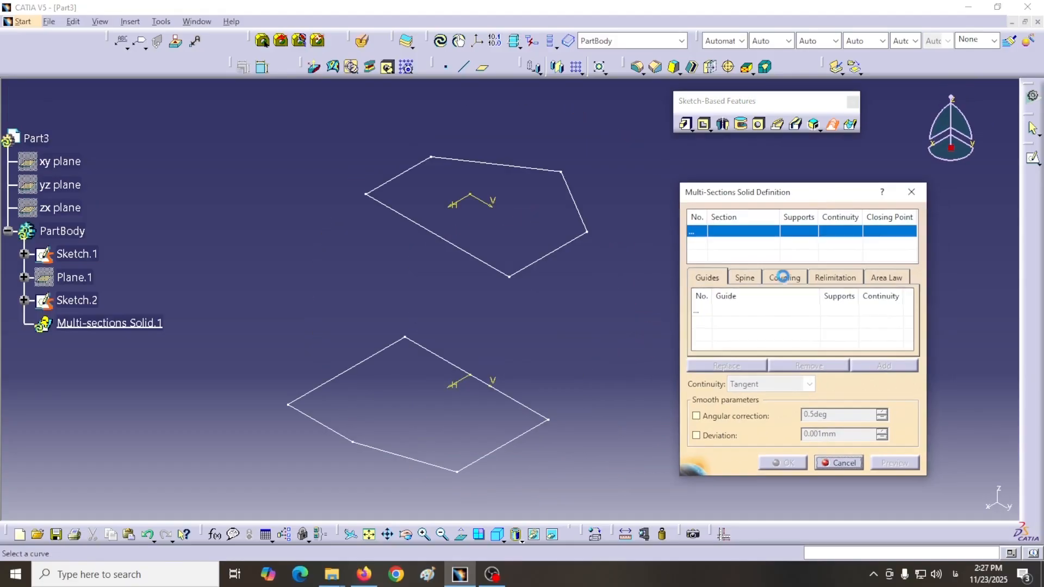
{"action": "left_click", "coordinate": [784, 277]}
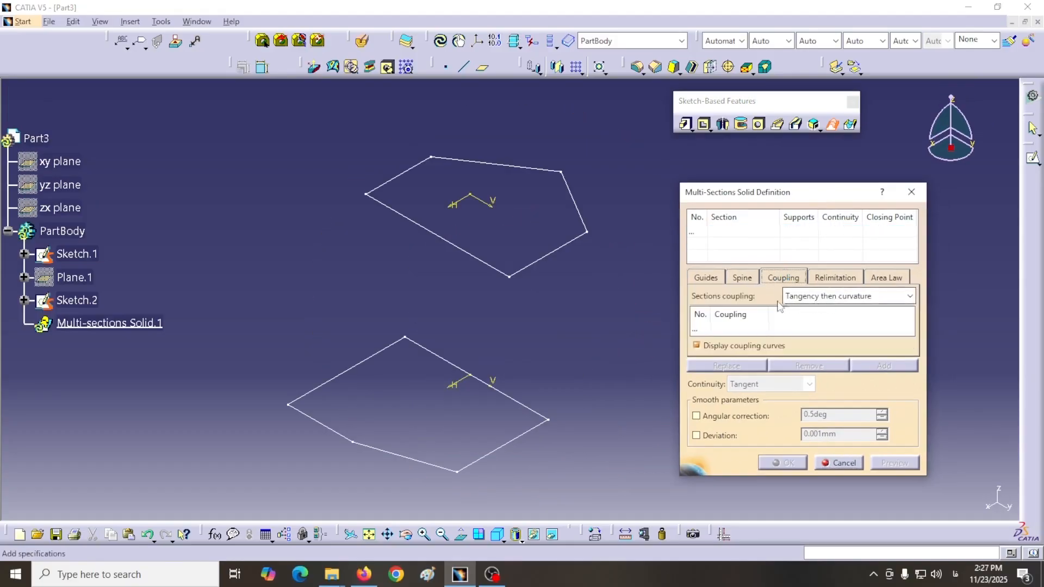
{"action": "left_click", "coordinate": [909, 297]}
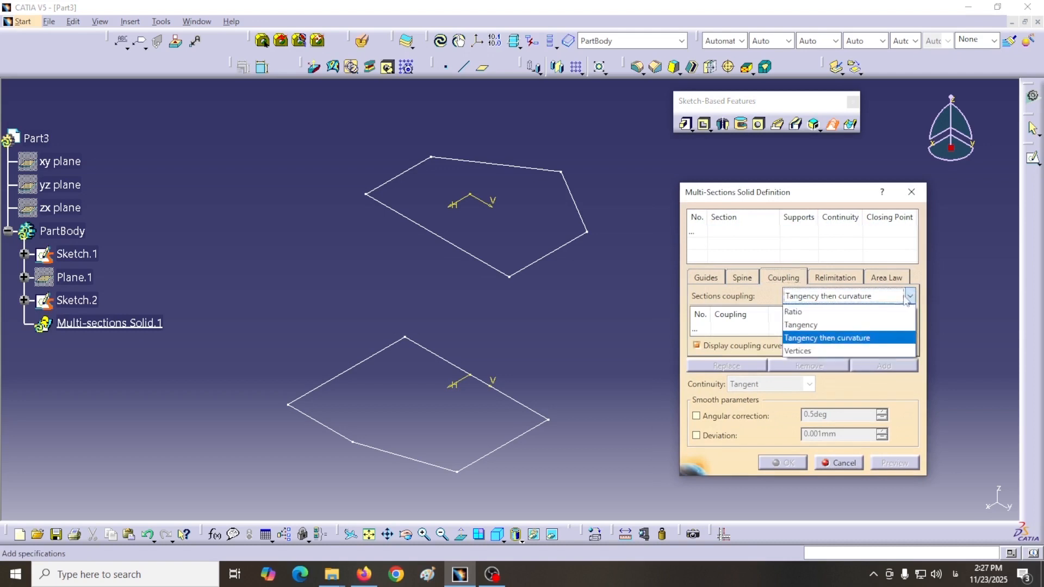
{"action": "left_click", "coordinate": [799, 352]}
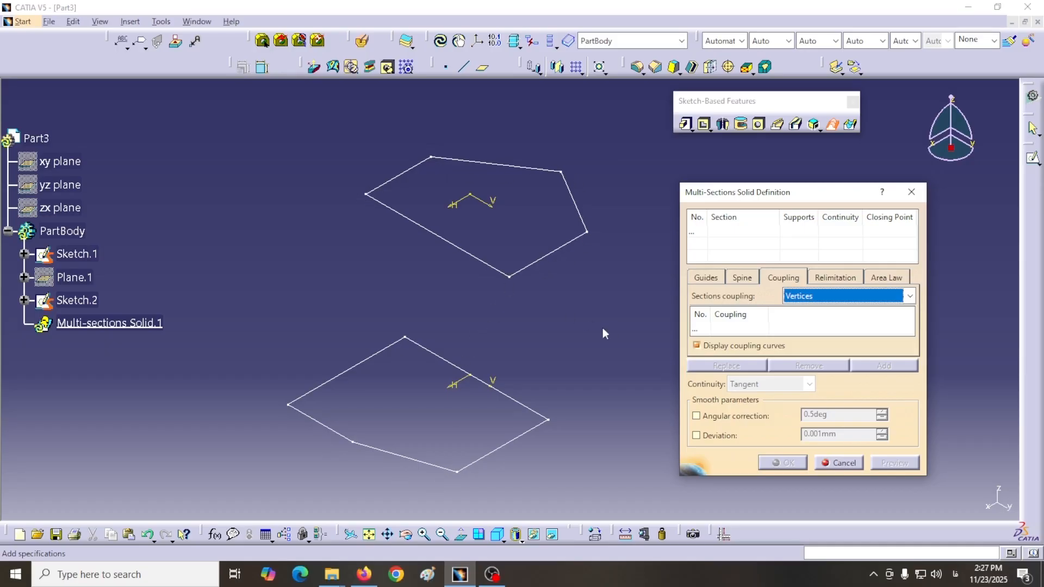
Step: Examine Part3's two five-sided profiles in top, back and isometric views, cancelling the open multi-sections solid definition
{"action": "middle_click_drag", "start_coordinate": [613, 334], "coordinate": [606, 391]}
{"action": "left_click", "coordinate": [504, 542]}
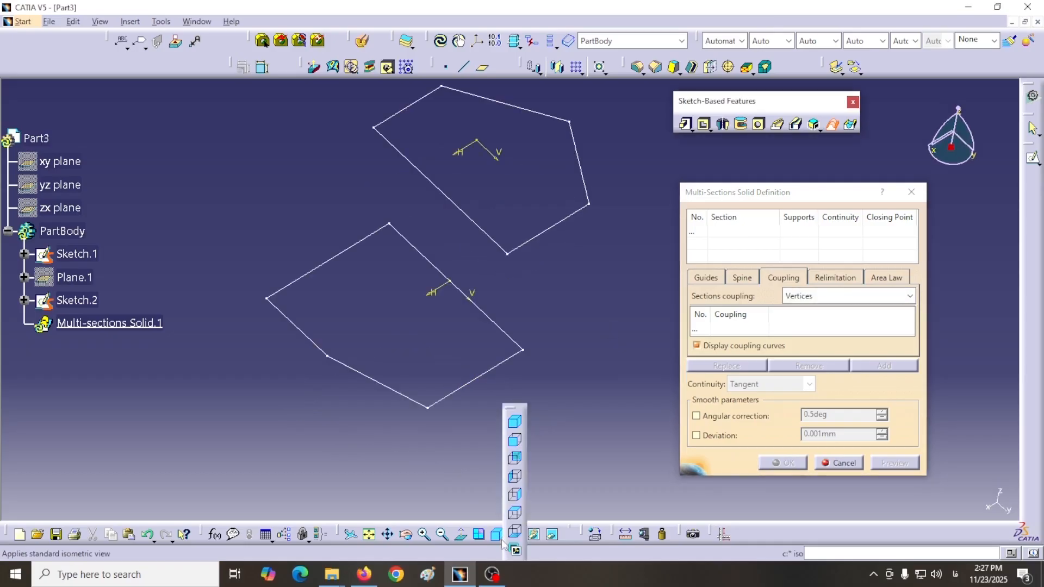
{"action": "left_click", "coordinate": [515, 513]}
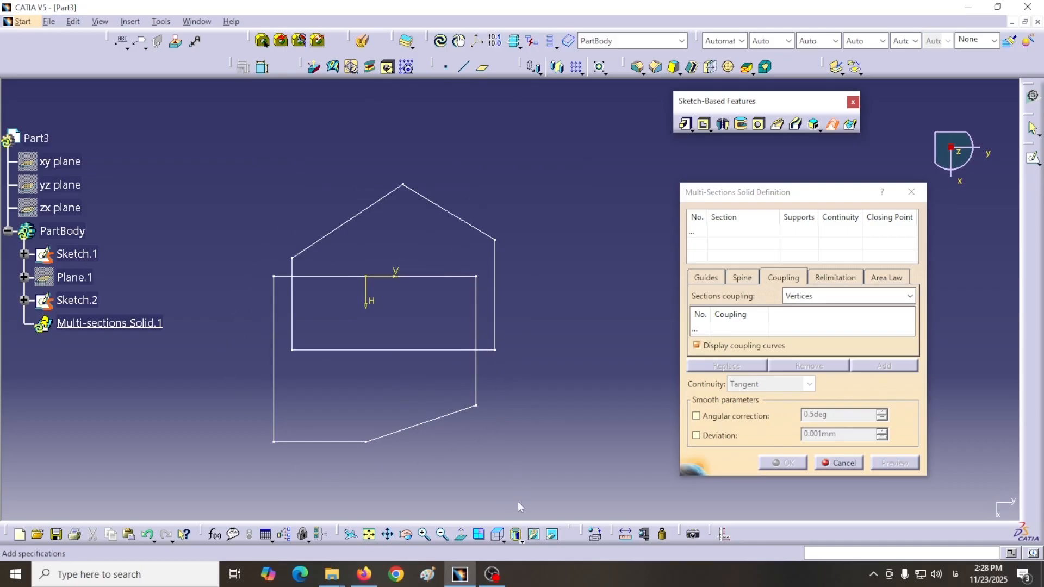
{"action": "left_click", "coordinate": [503, 541]}
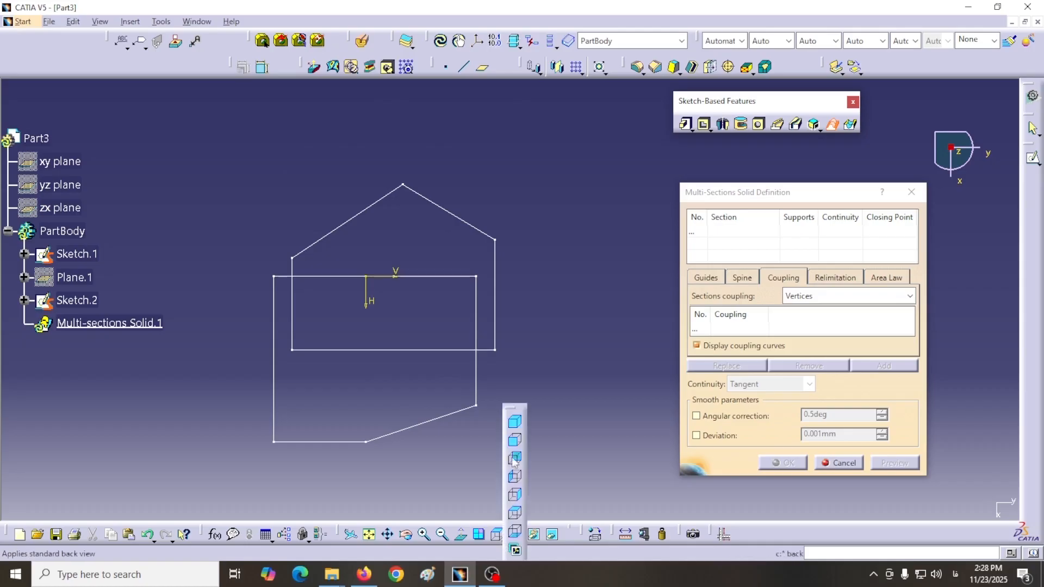
{"action": "left_click", "coordinate": [515, 423]}
{"action": "middle_click_drag", "start_coordinate": [555, 403], "coordinate": [570, 346]}
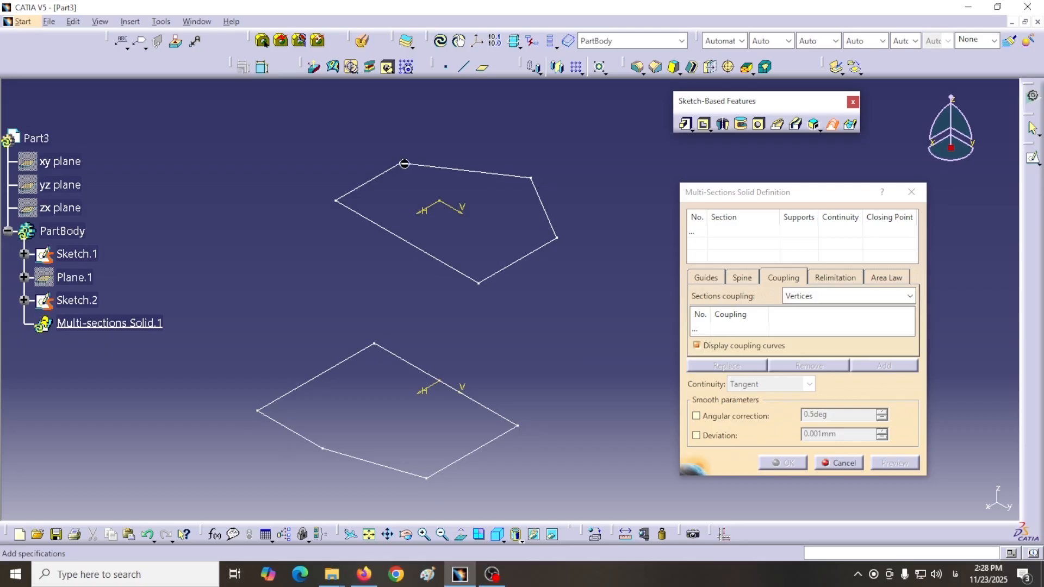
{"action": "key", "text": "Escape"}
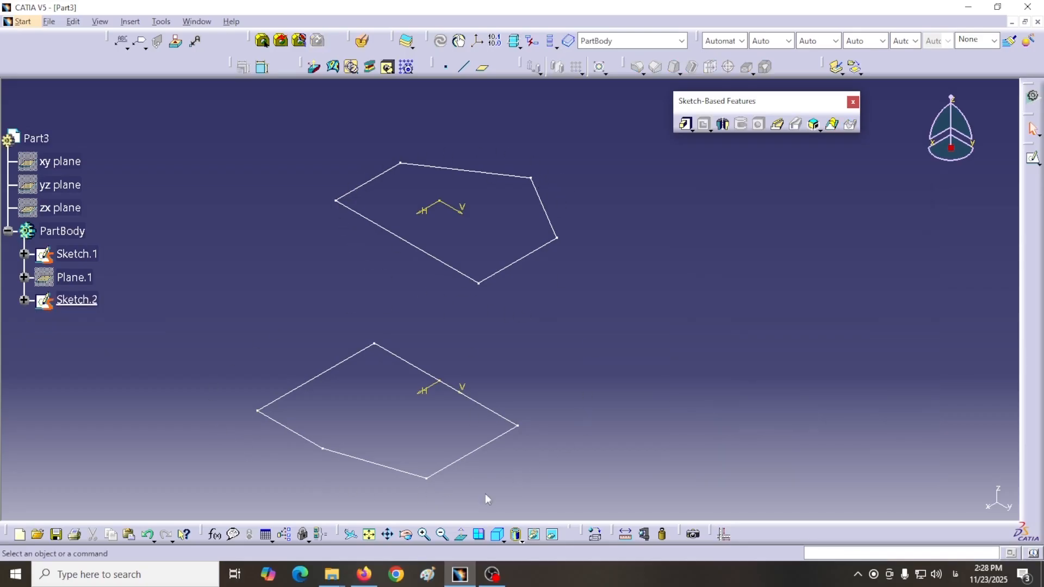
{"action": "left_click", "coordinate": [502, 539]}
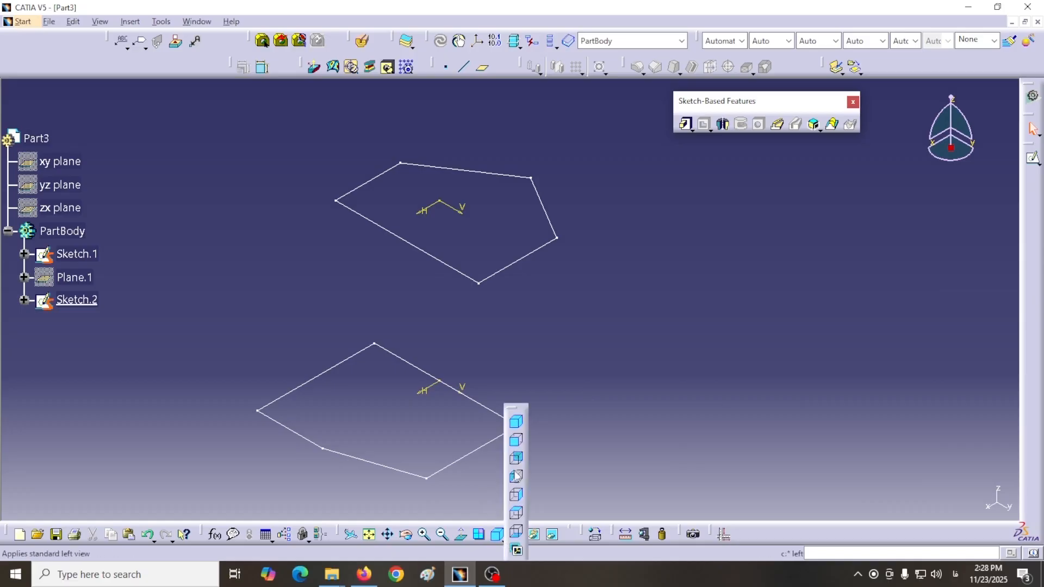
{"action": "left_click", "coordinate": [514, 462]}
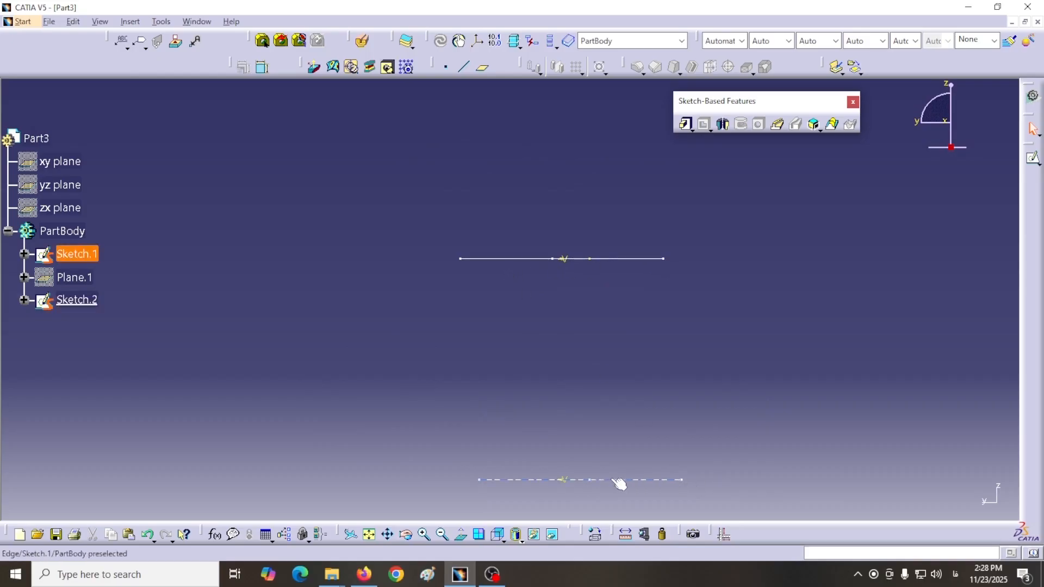
{"action": "left_click", "coordinate": [506, 541]}
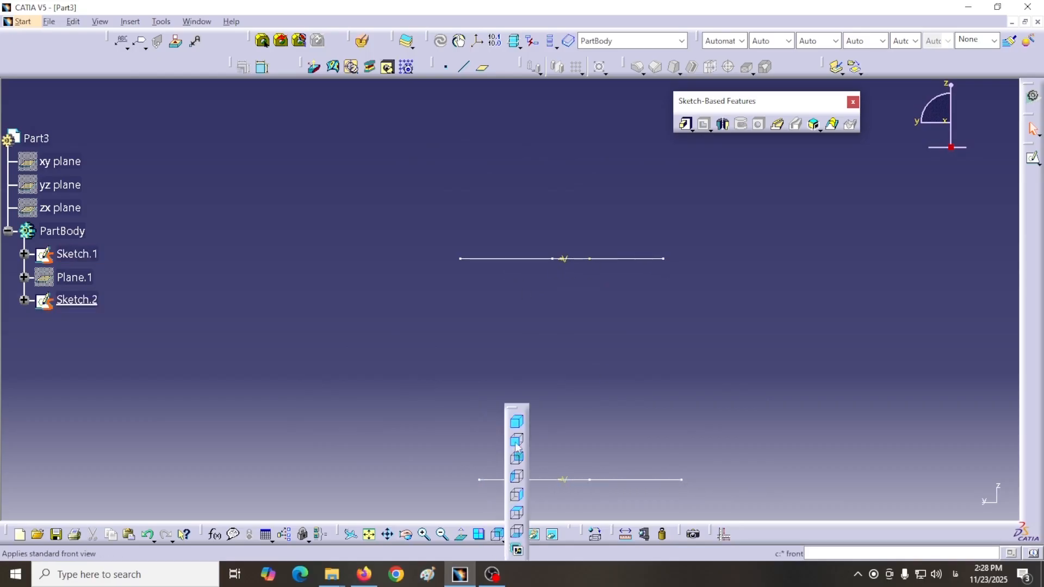
{"action": "left_click", "coordinate": [521, 430]}
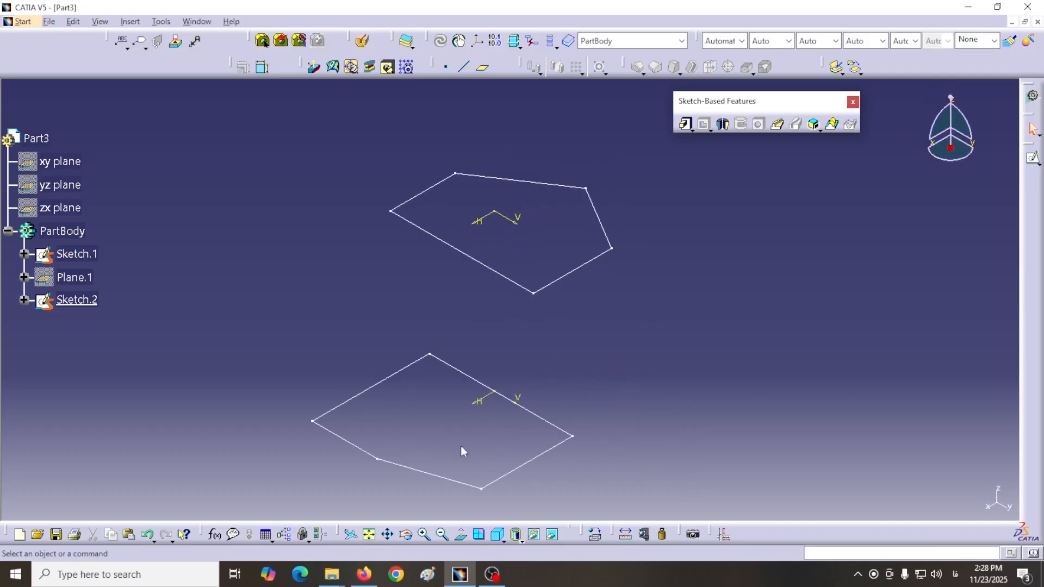
Step: Start a multi-sections solid from Part3's lower and upper five-sided profiles, with the closing points on their matching back vertices
{"action": "left_click", "coordinate": [832, 124]}
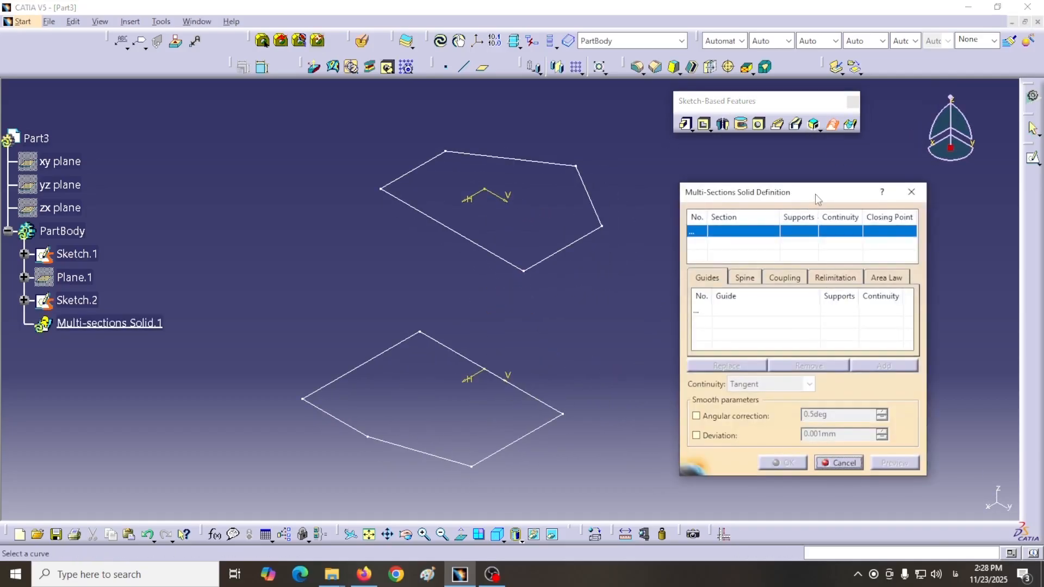
{"action": "left_click_drag", "start_coordinate": [808, 192], "coordinate": [787, 187]}
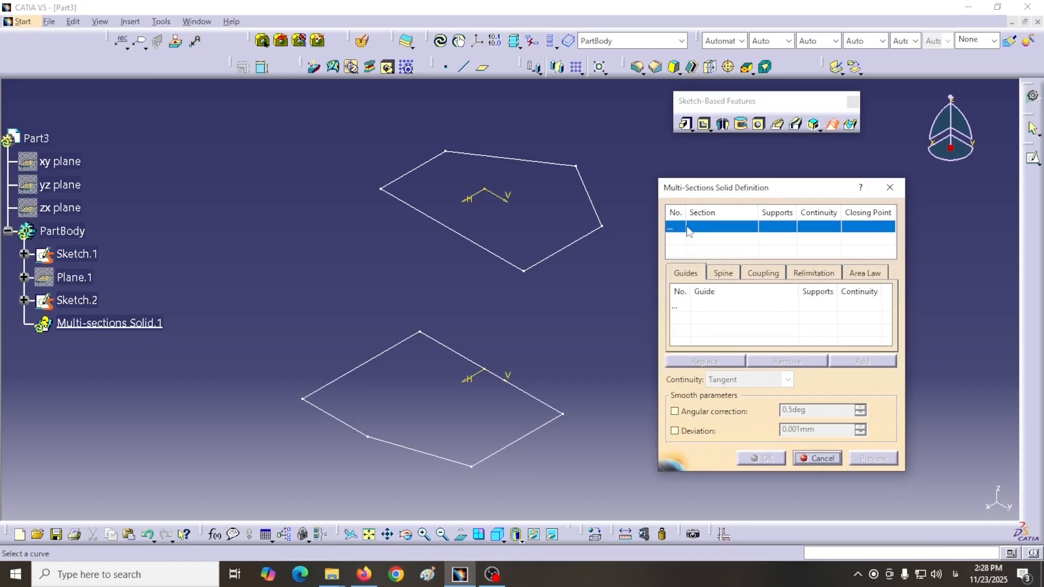
{"action": "left_click", "coordinate": [495, 464]}
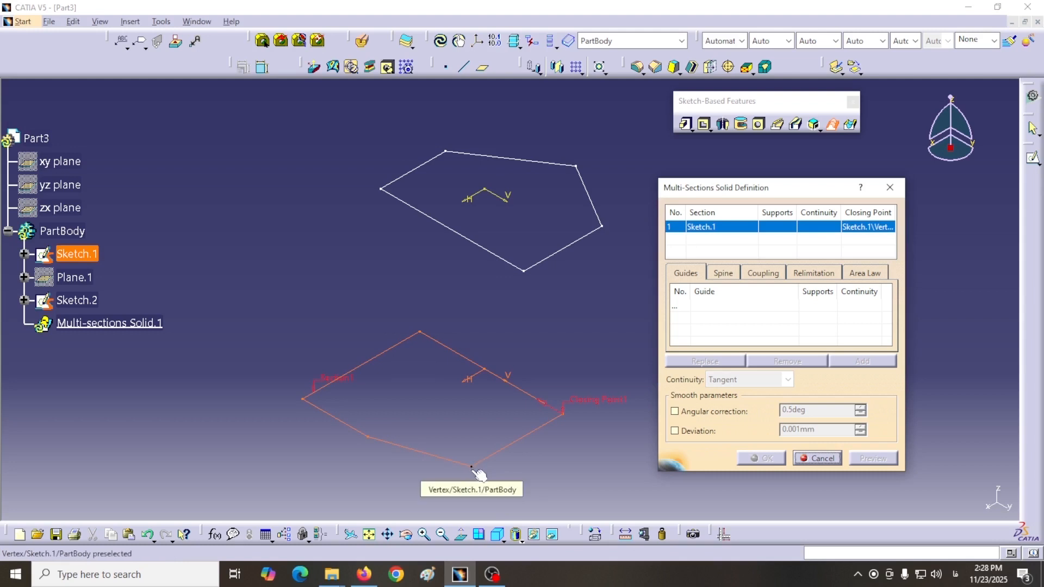
{"action": "left_click", "coordinate": [420, 331]}
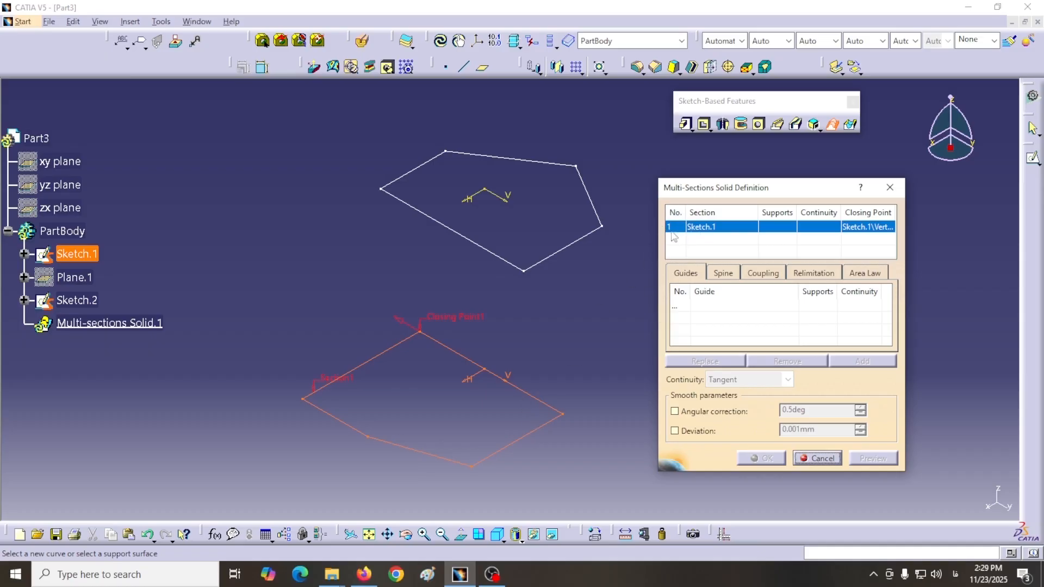
{"action": "left_click", "coordinate": [431, 171]}
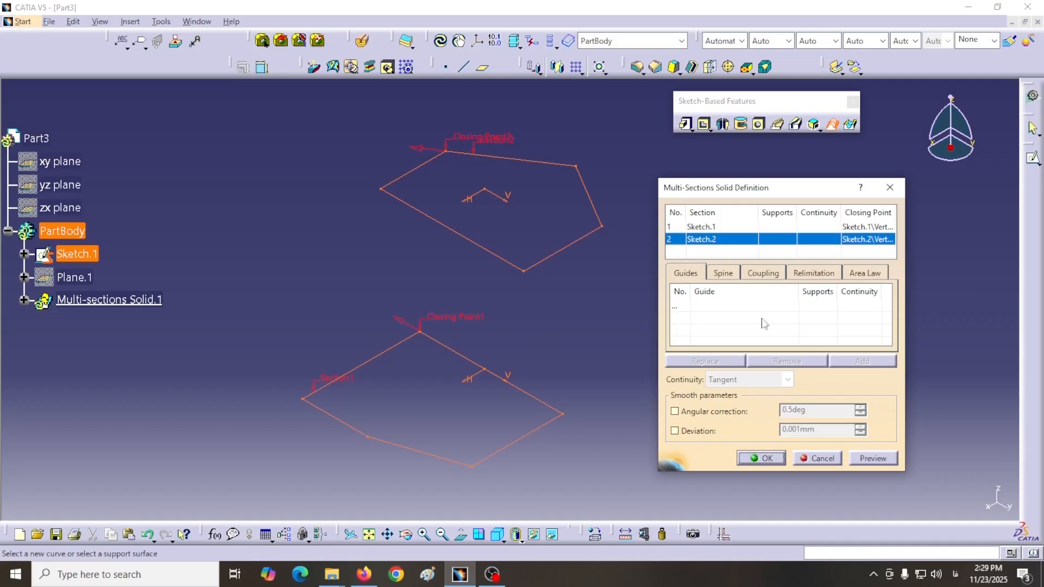
Step: Preview Part3's solid with Tangency then curvature coupling, and create it with Vertices coupling after previewing that mode
{"action": "left_click", "coordinate": [763, 273]}
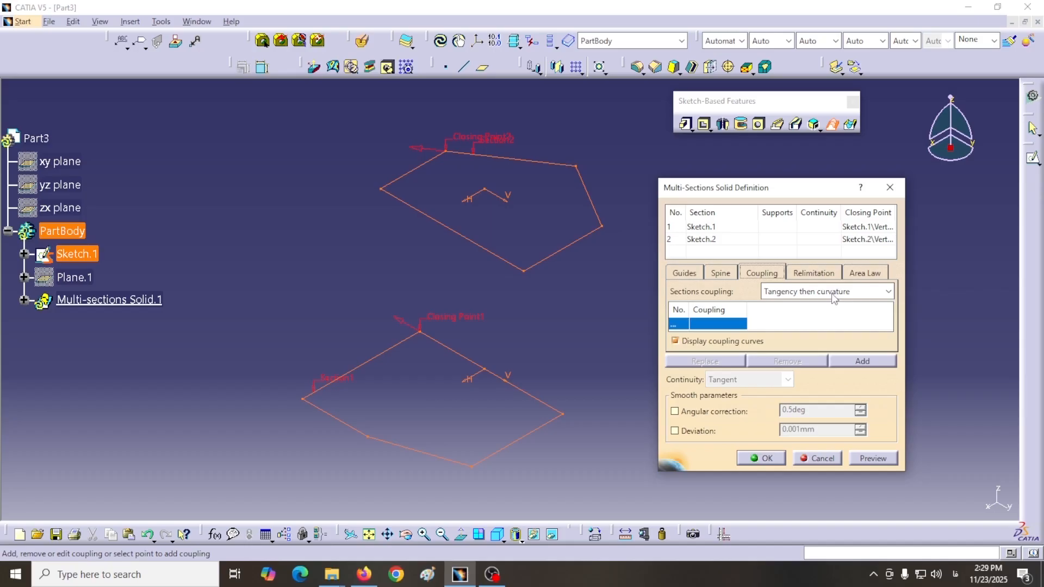
{"action": "left_click", "coordinate": [870, 458]}
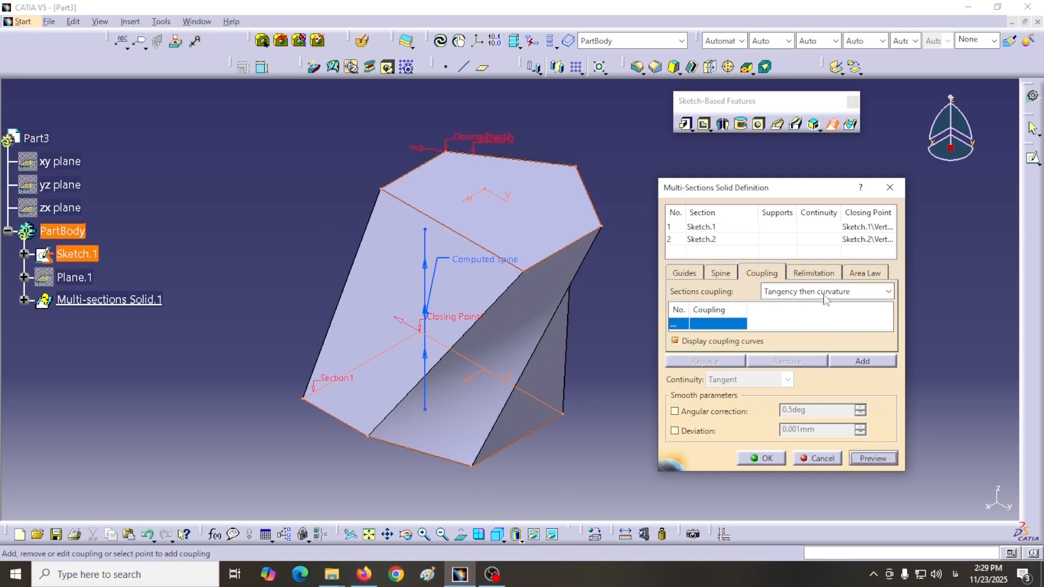
{"action": "left_click", "coordinate": [888, 294]}
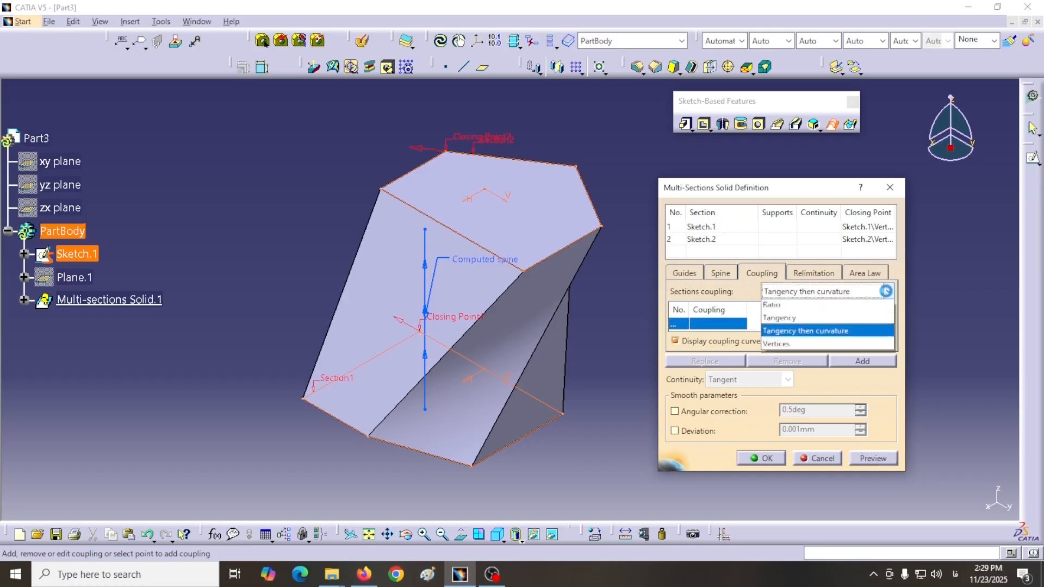
{"action": "left_click", "coordinate": [783, 352]}
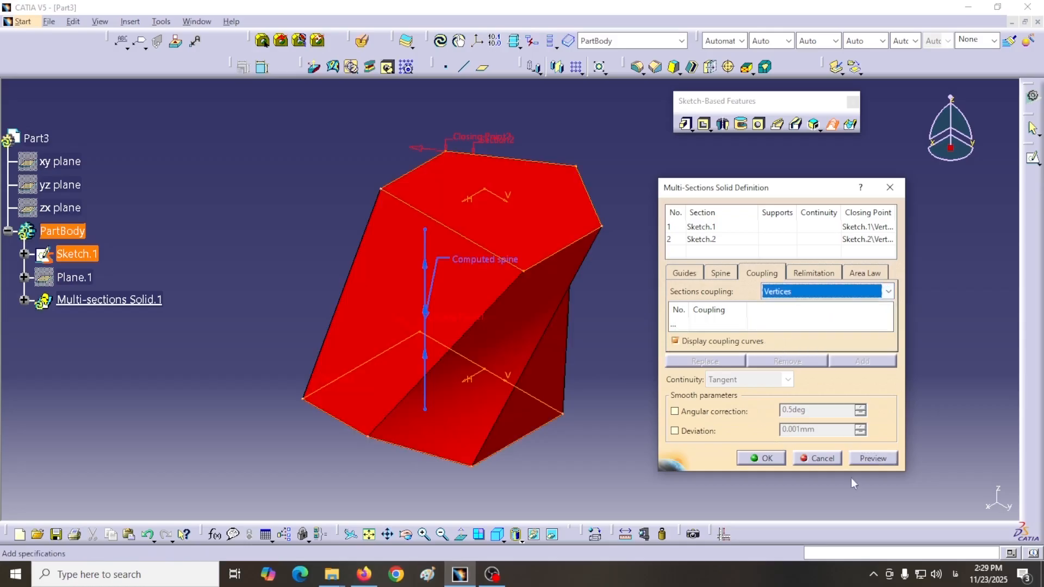
{"action": "left_click", "coordinate": [869, 459]}
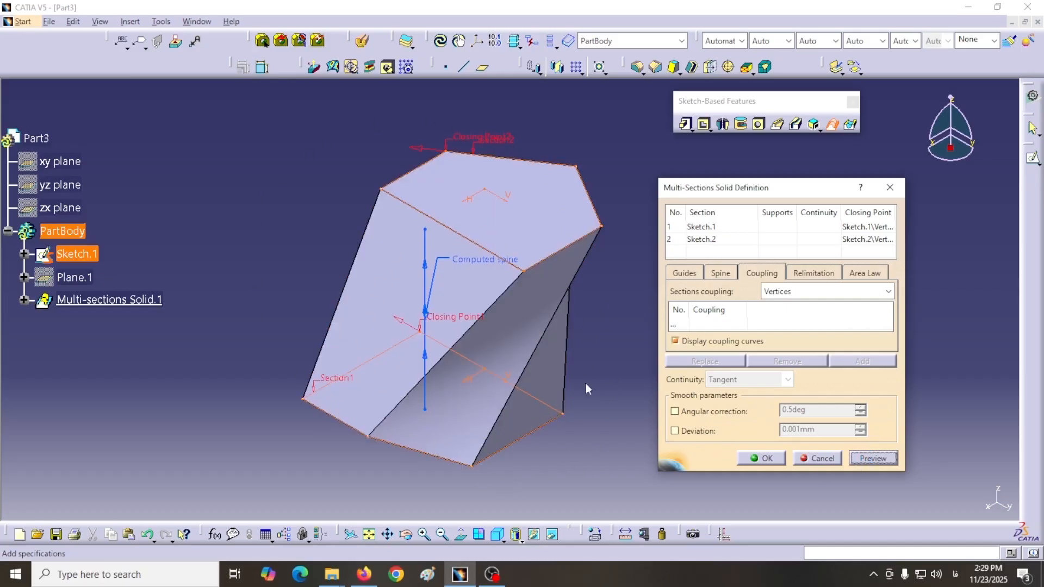
{"action": "left_click", "coordinate": [756, 461]}
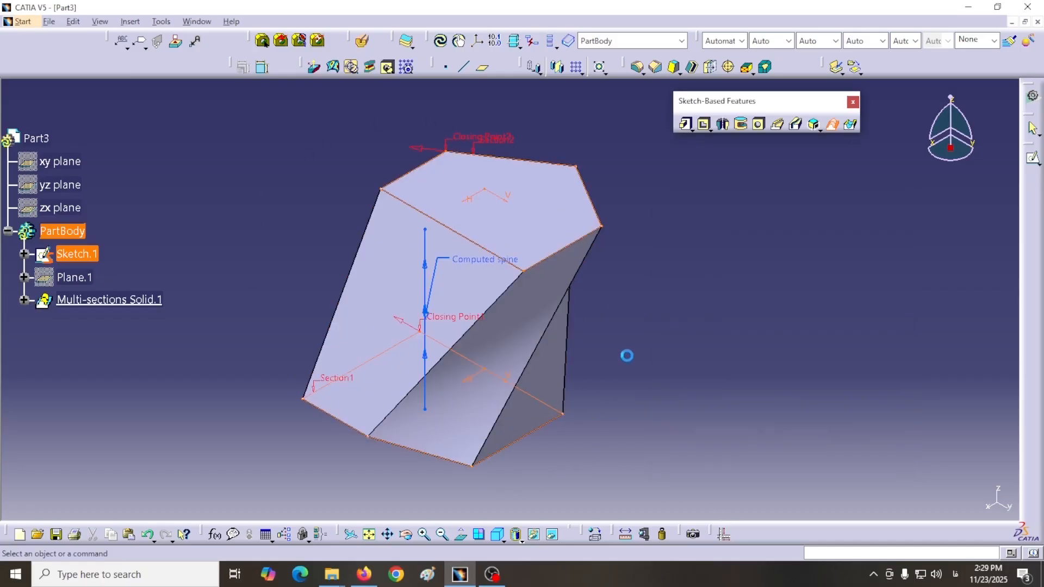
{"action": "middle_click_drag", "start_coordinate": [645, 340], "coordinate": [432, 325]}
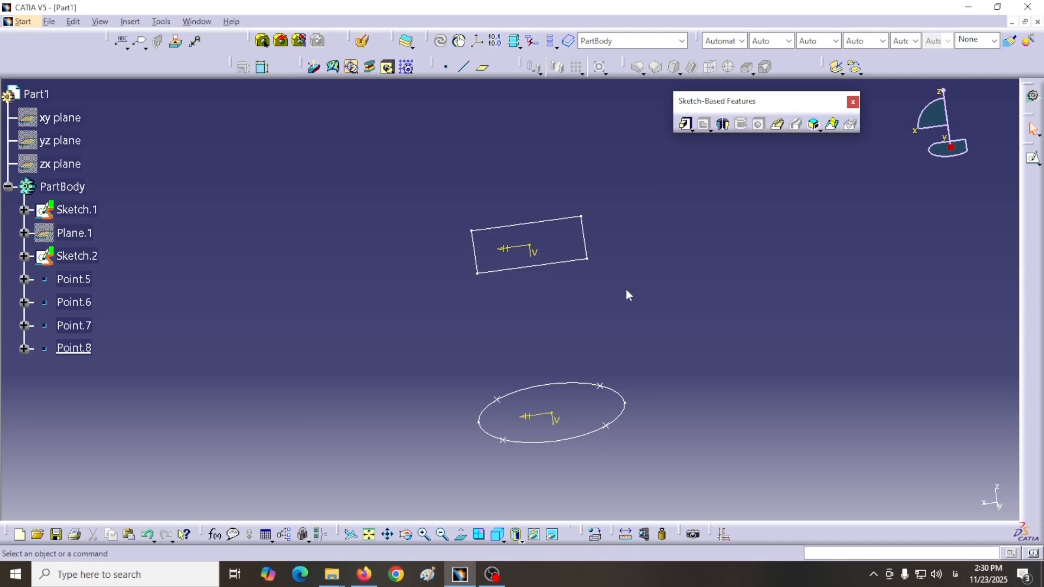
{"action": "left_click_drag", "start_coordinate": [432, 66], "coordinate": [603, 162]}
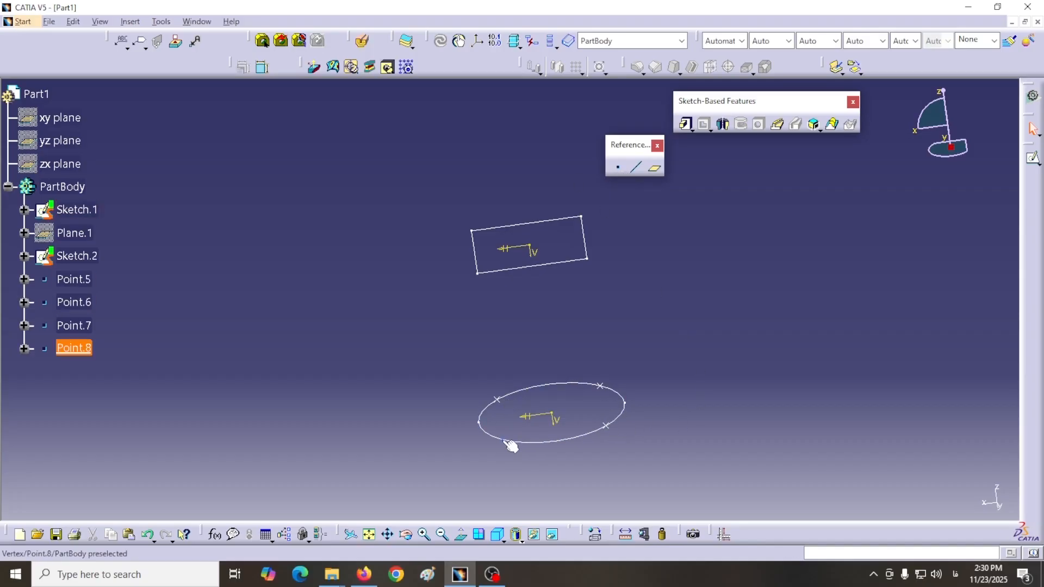
{"action": "double_click", "coordinate": [630, 145]}
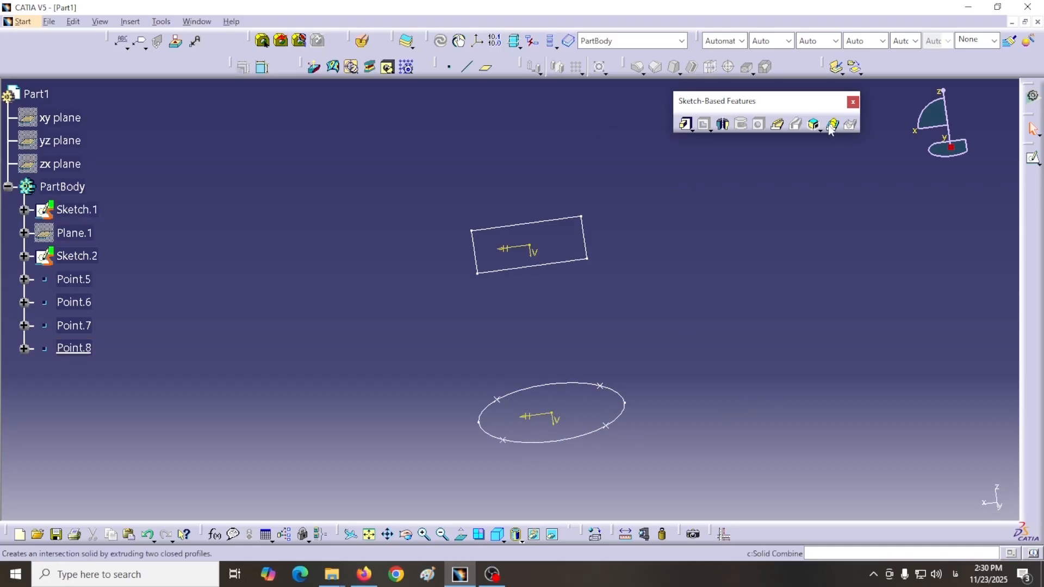
Step: Start a multi-sections solid in Part1 from the lower ellipse, closing at Point.5, and the upper rectangle, closing at the matching corner
{"action": "left_click", "coordinate": [831, 126]}
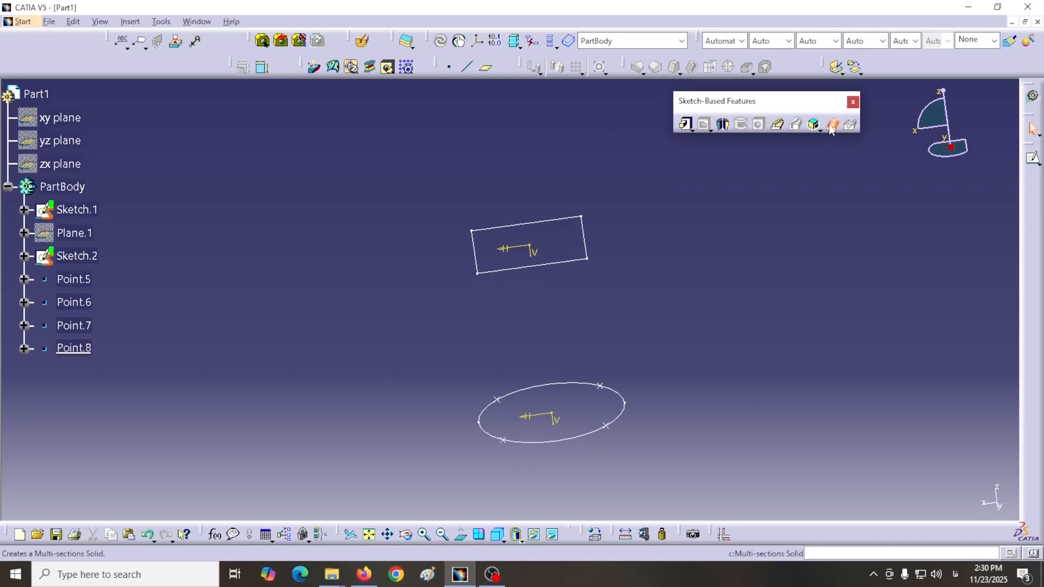
{"action": "left_click_drag", "start_coordinate": [823, 194], "coordinate": [850, 204]}
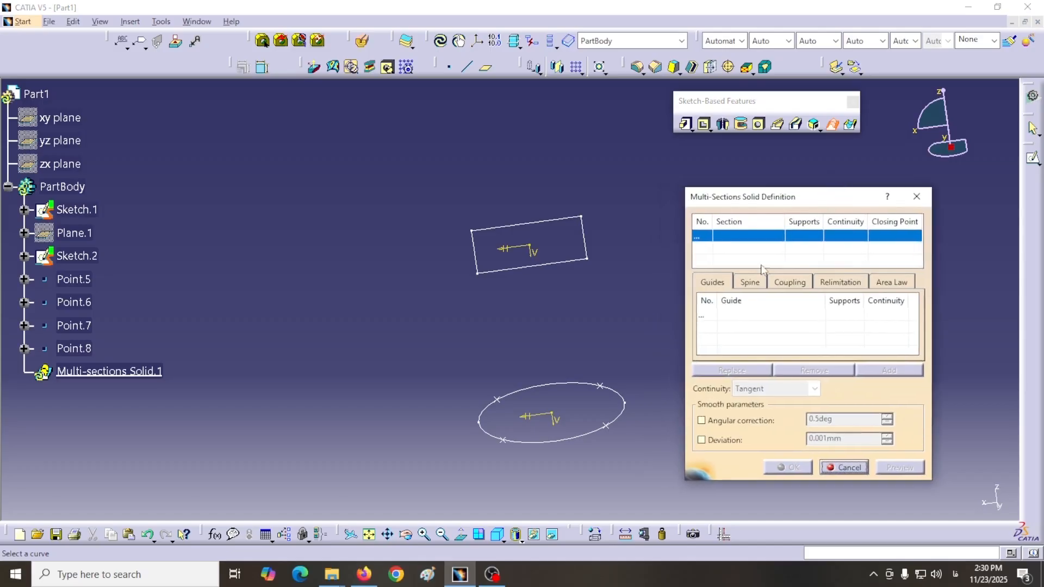
{"action": "left_click", "coordinate": [588, 442]}
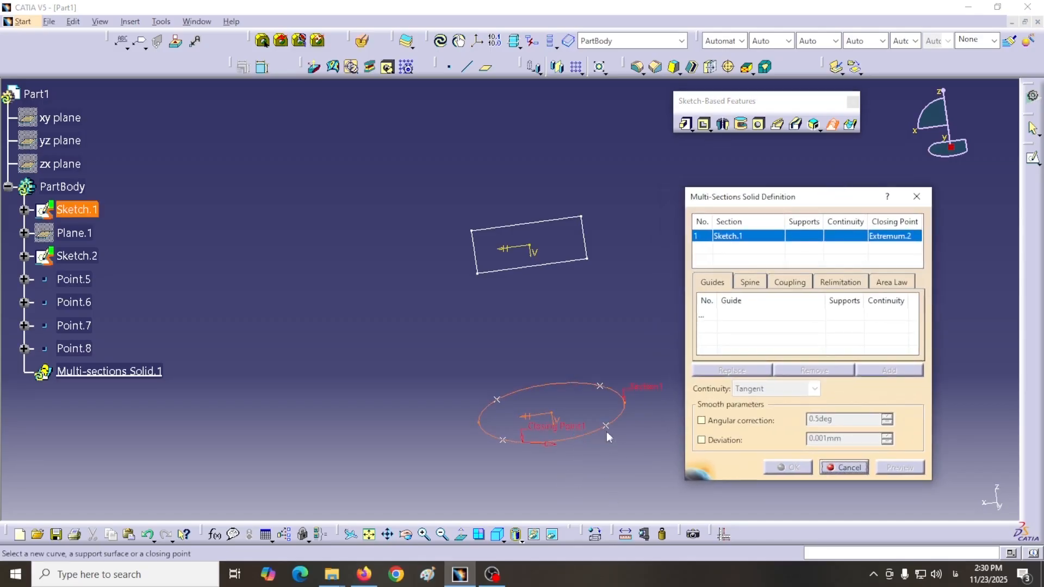
{"action": "left_click", "coordinate": [606, 427]}
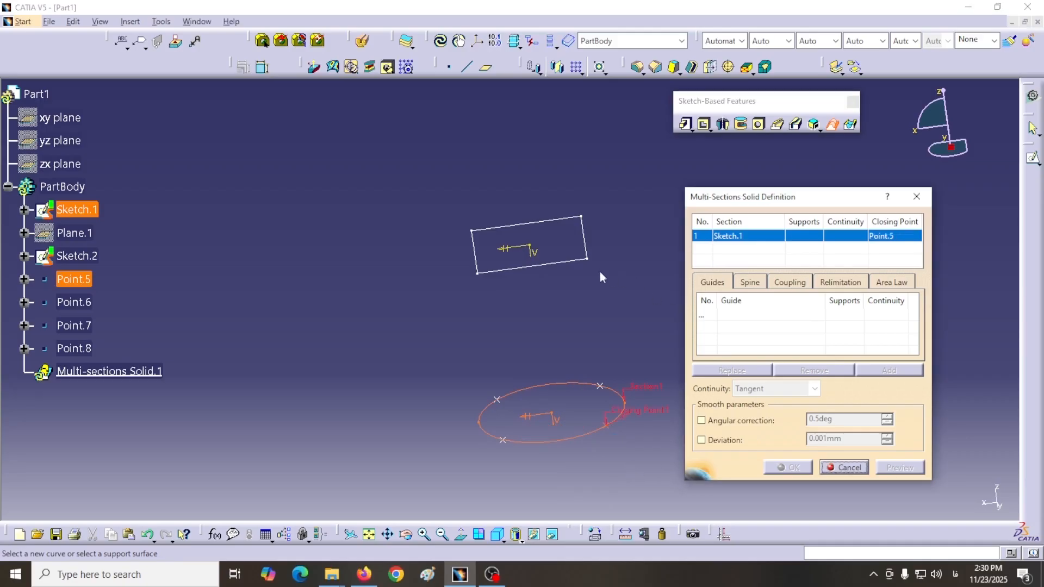
{"action": "left_click", "coordinate": [559, 262]}
{"action": "left_click", "coordinate": [589, 260]}
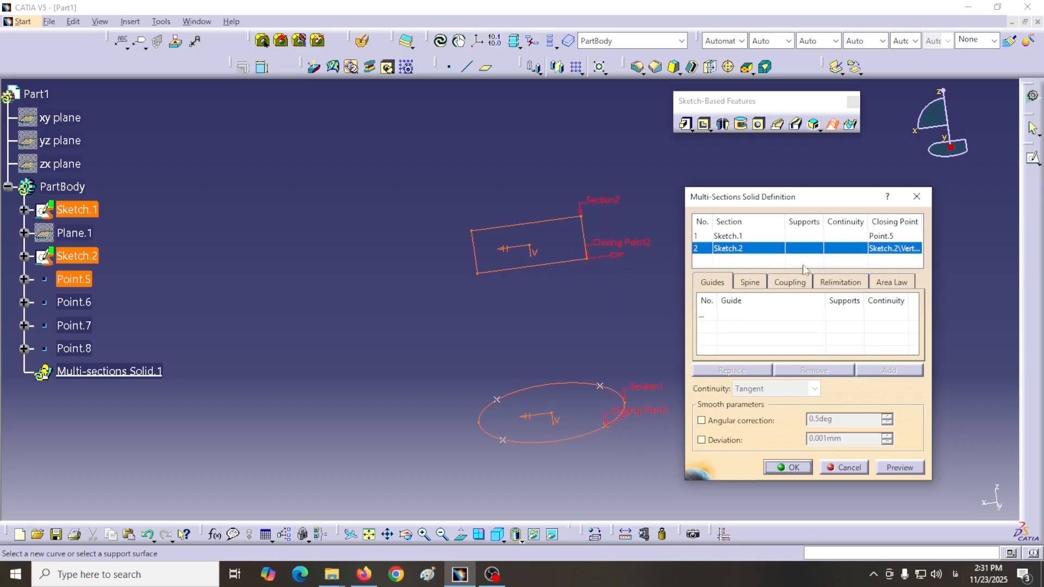
Step: Add four manual couplings joining Point.5, Point.6, Point.7 and Point.8 on the lower ellipse to the matching corners of the upper rectangle
{"action": "left_click", "coordinate": [788, 282]}
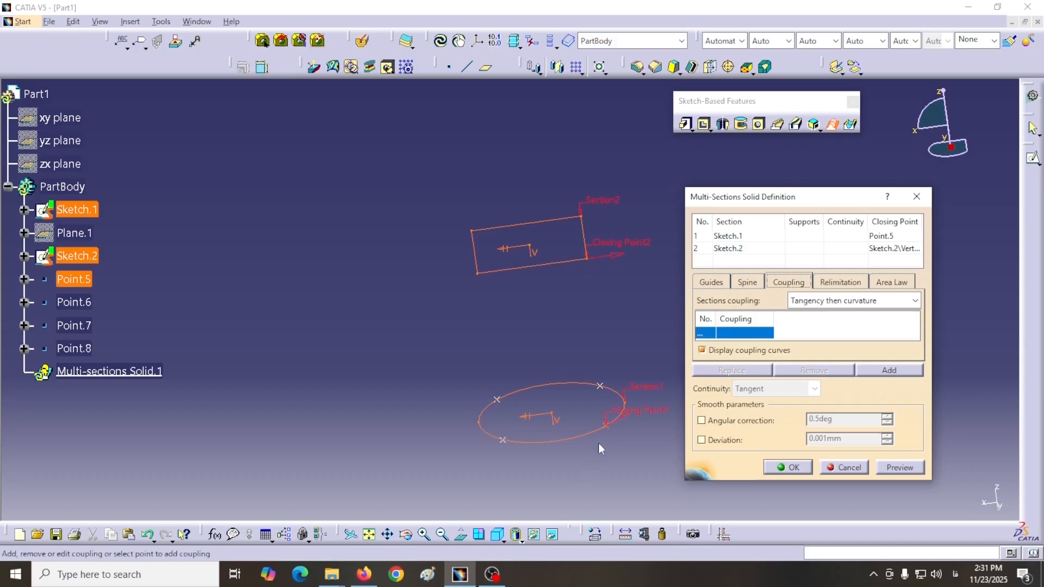
{"action": "left_click", "coordinate": [613, 430]}
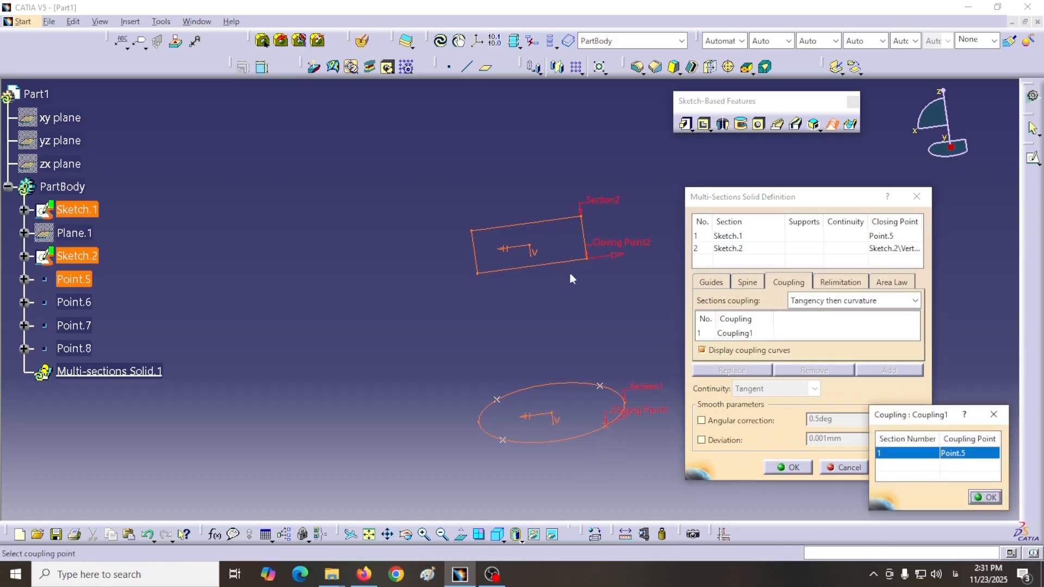
{"action": "left_click", "coordinate": [591, 262]}
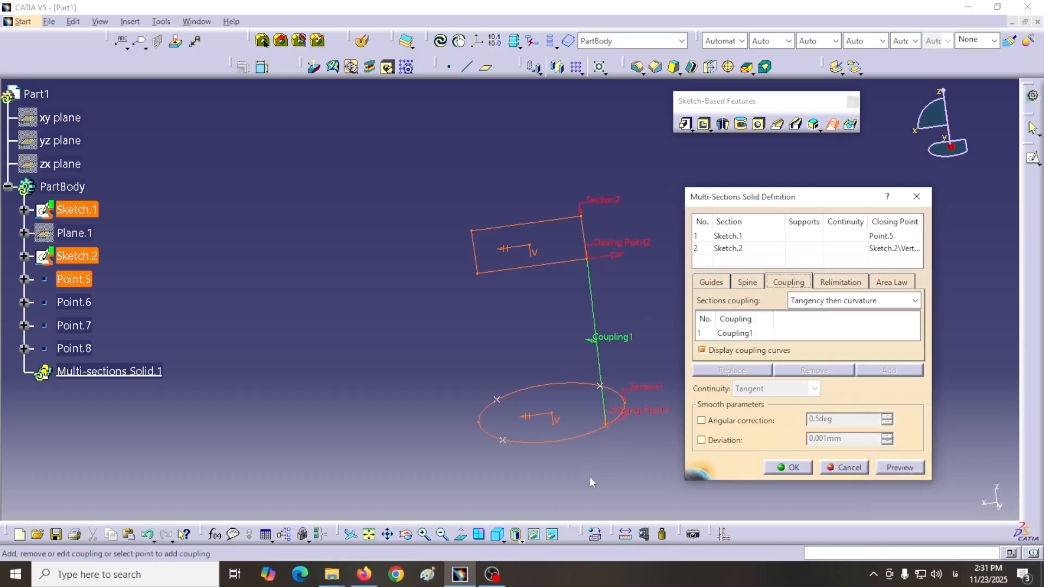
{"action": "middle_click_drag", "start_coordinate": [631, 315], "coordinate": [545, 357]}
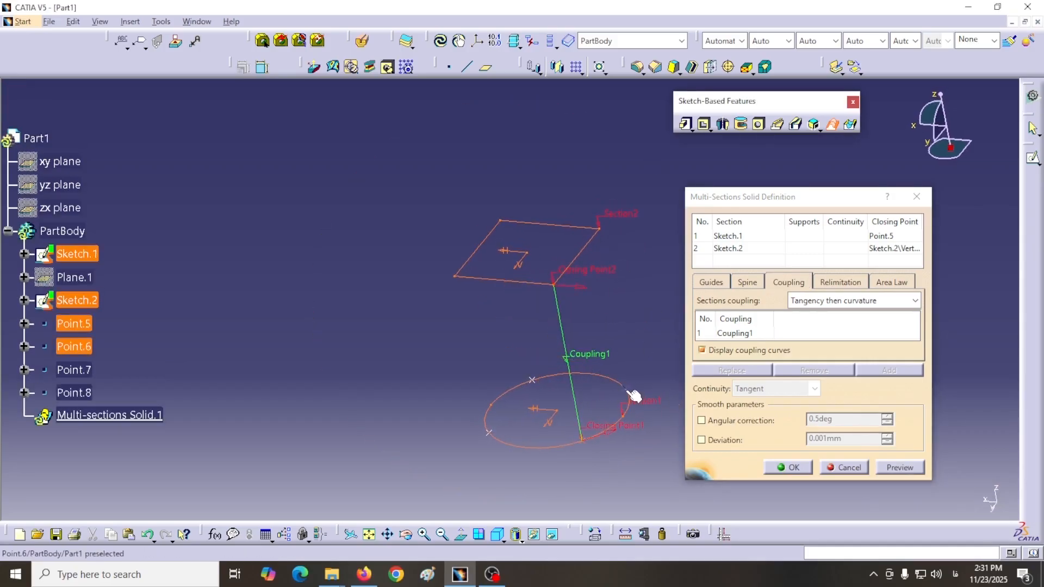
{"action": "left_click", "coordinate": [623, 406]}
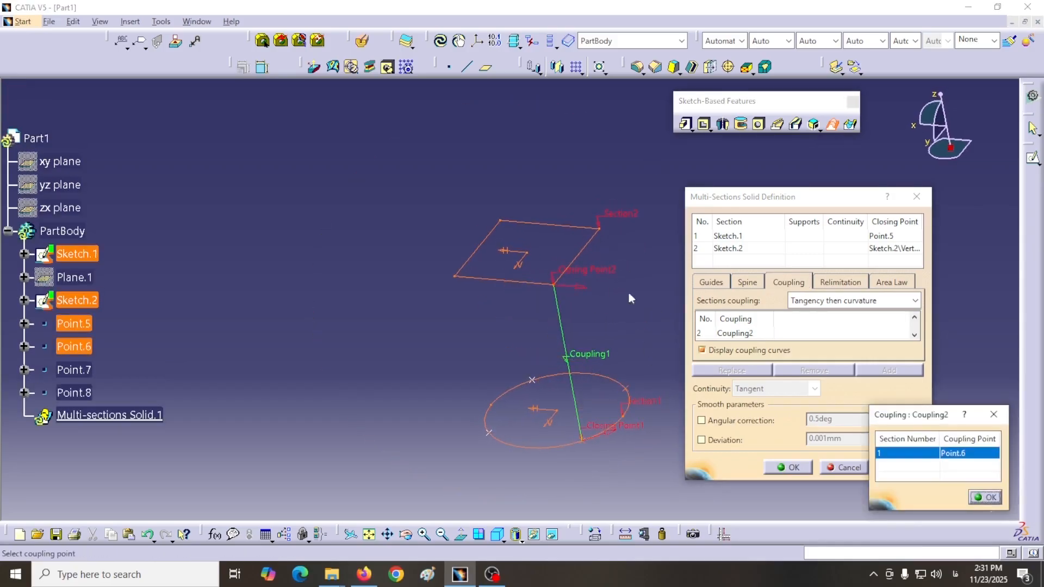
{"action": "left_click", "coordinate": [599, 233]}
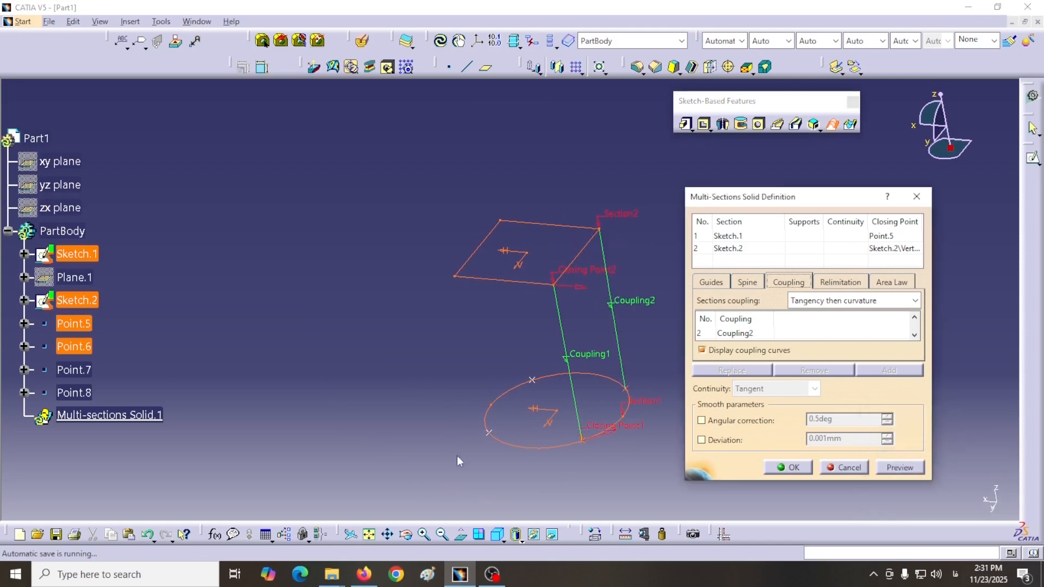
{"action": "left_click", "coordinate": [535, 383]}
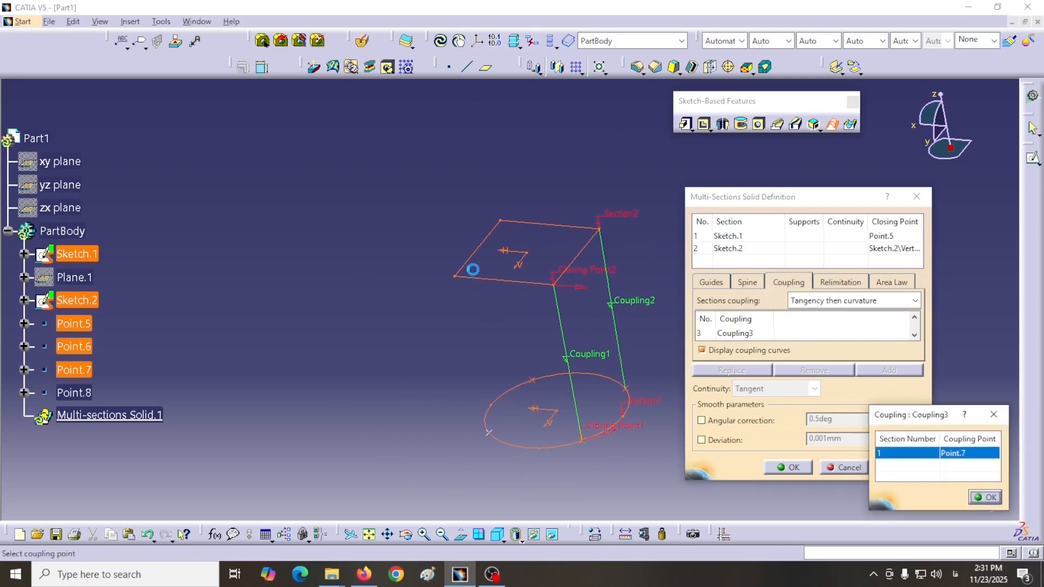
{"action": "left_click", "coordinate": [500, 222]}
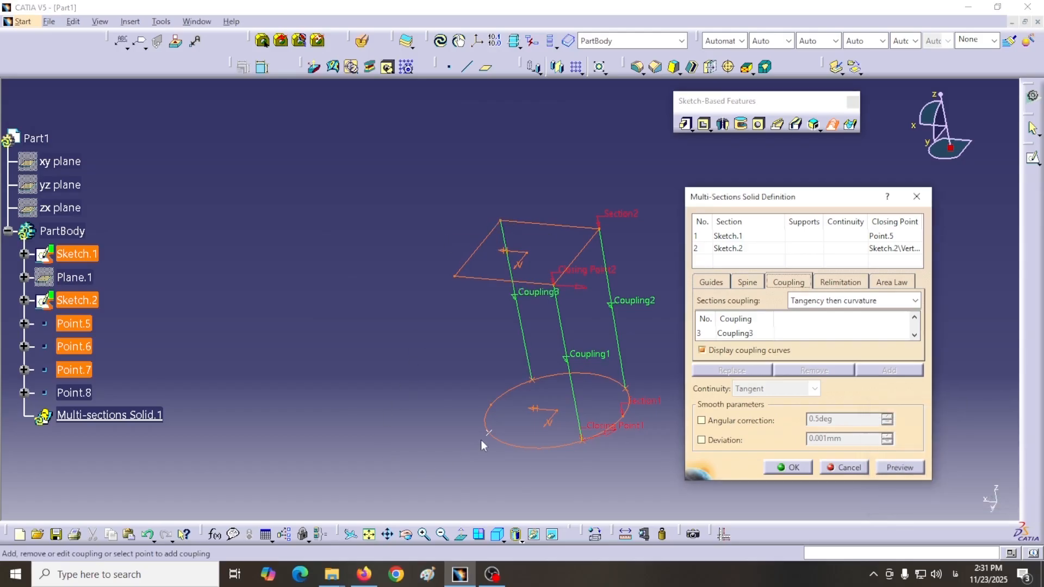
{"action": "left_click", "coordinate": [488, 433]}
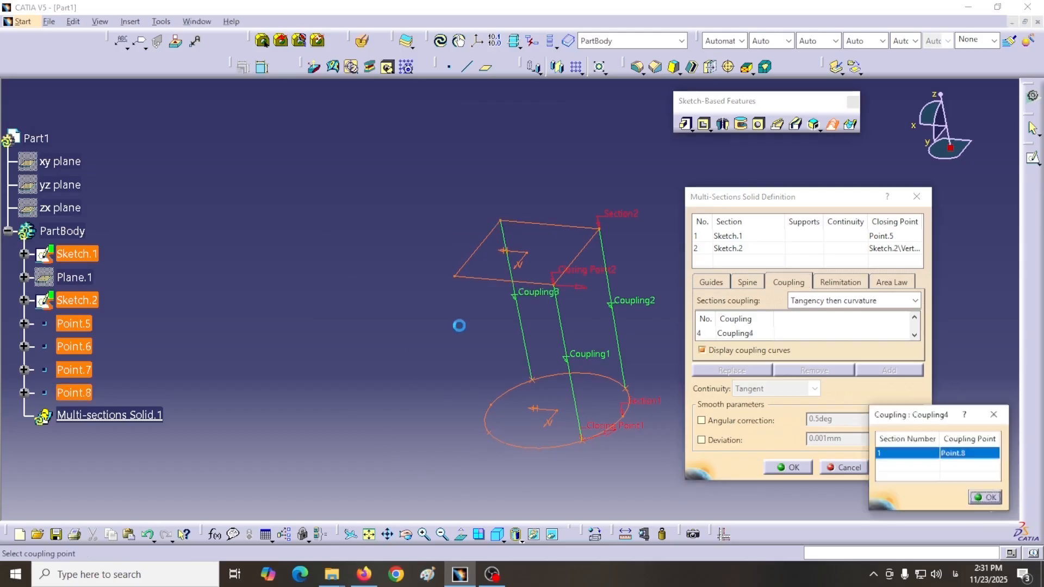
{"action": "left_click", "coordinate": [455, 277]}
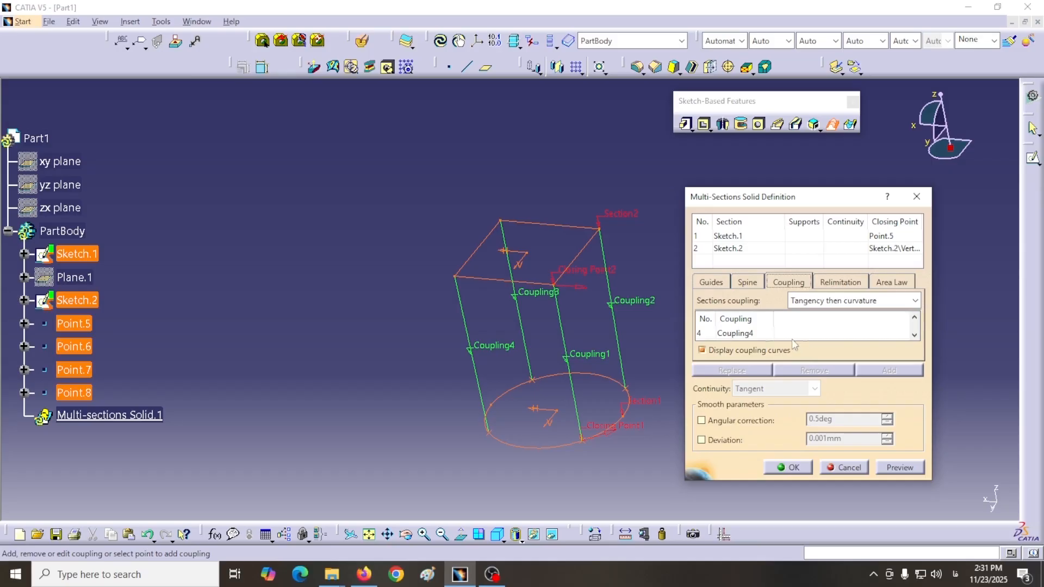
Step: Review the list of manual couplings and create the multi-sections solid between the ellipse and the rectangle
{"action": "left_click", "coordinate": [914, 334]}
{"action": "left_click", "coordinate": [914, 318]}
{"action": "left_click", "coordinate": [914, 335]}
{"action": "left_click", "coordinate": [915, 335]}
{"action": "left_click", "coordinate": [787, 467]}
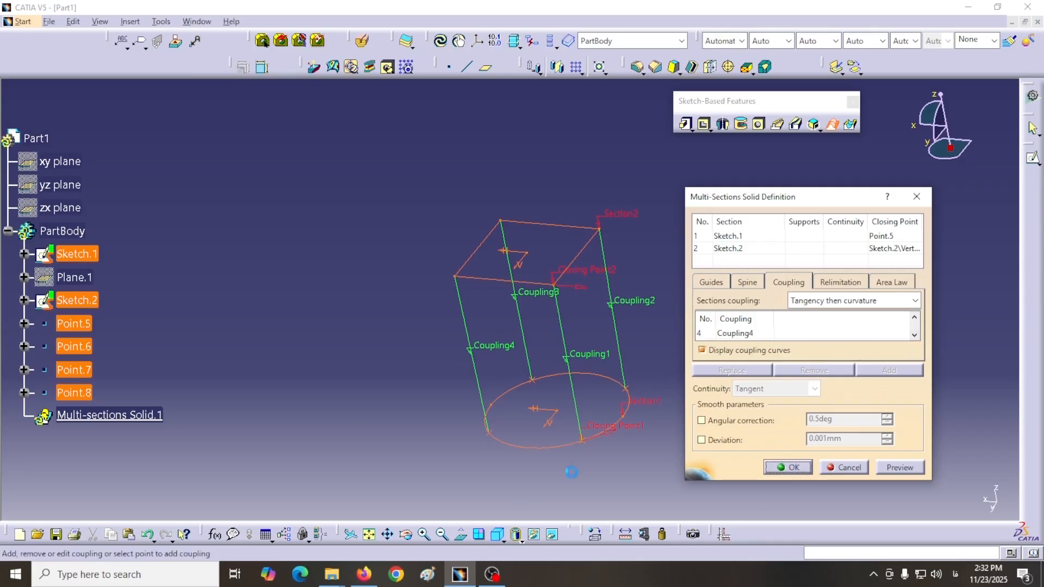
{"action": "mouse_move", "coordinate": [389, 329]}
{"action": "middle_mouse_down"}
{"action": "mouse_move", "coordinate": [448, 219]}
{"action": "mouse_move", "coordinate": [342, 221]}
{"action": "mouse_move", "coordinate": [464, 223]}
{"action": "mouse_move", "coordinate": [377, 419]}
{"action": "mouse_move", "coordinate": [305, 373]}
{"action": "mouse_move", "coordinate": [436, 368]}
{"action": "mouse_move", "coordinate": [433, 233]}
{"action": "mouse_move", "coordinate": [350, 272]}
{"action": "middle_mouse_up"}
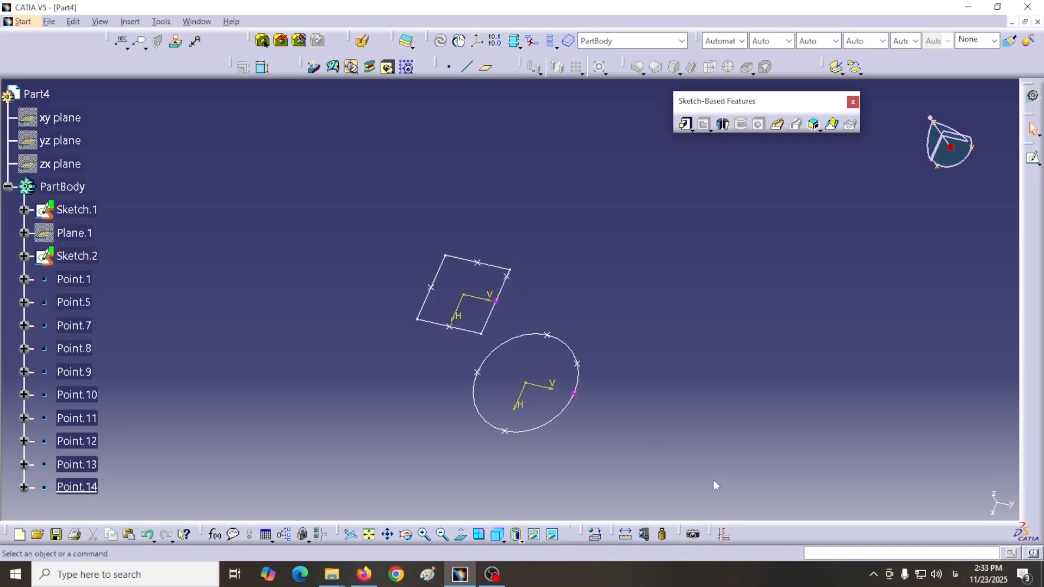
Step: Measure the distances from Point.1 to Point.7 on Part4's ellipse and from Point.5 to Point.8 on its square profile
{"action": "left_click", "coordinate": [625, 536]}
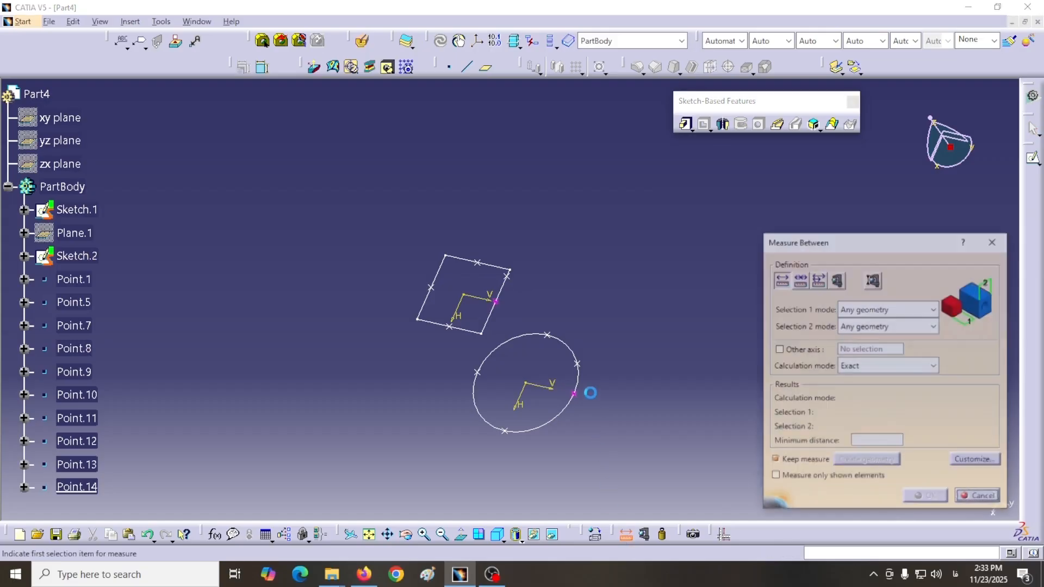
{"action": "left_click", "coordinate": [574, 393]}
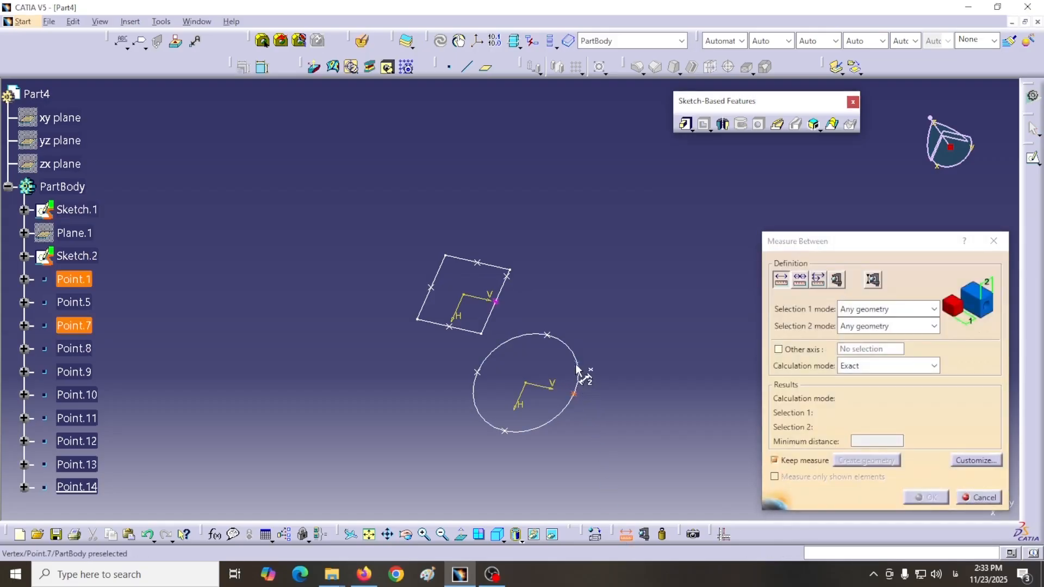
{"action": "left_click", "coordinate": [577, 364]}
{"action": "left_click_drag", "start_coordinate": [622, 389], "coordinate": [653, 367]}
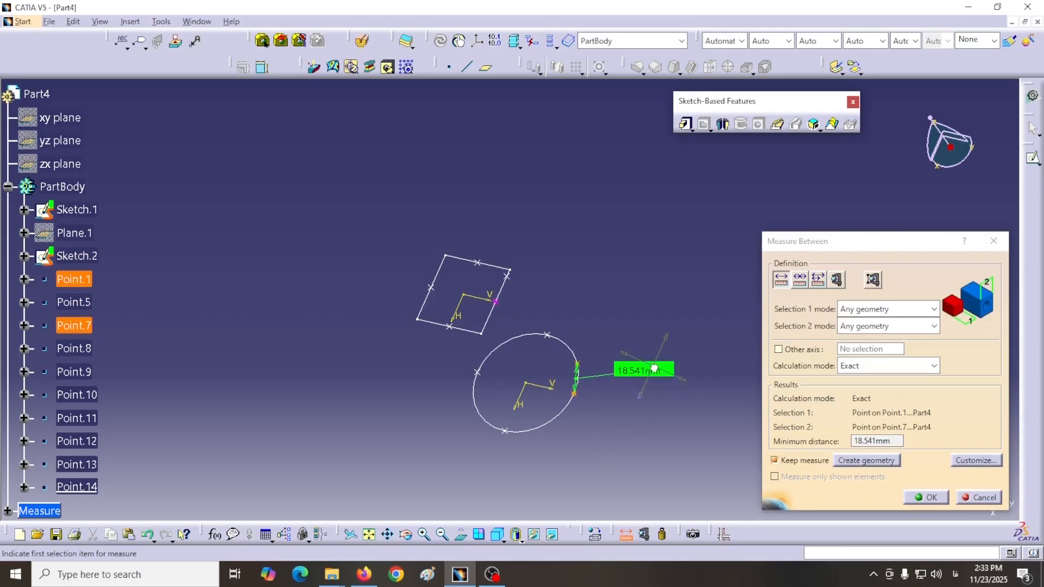
{"action": "left_click", "coordinate": [495, 301]}
{"action": "left_click", "coordinate": [506, 276]}
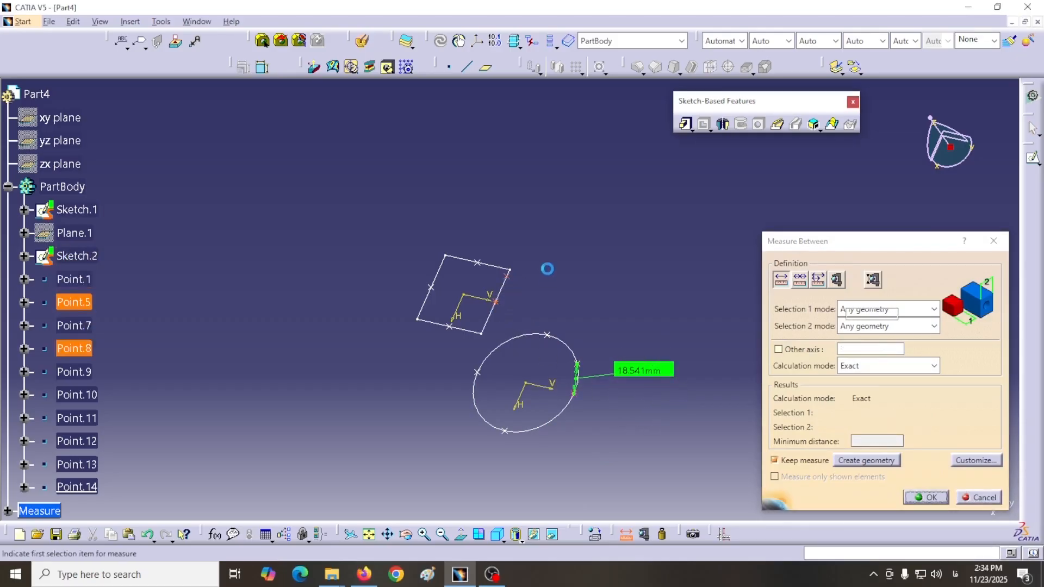
{"action": "left_click_drag", "start_coordinate": [533, 294], "coordinate": [558, 227]}
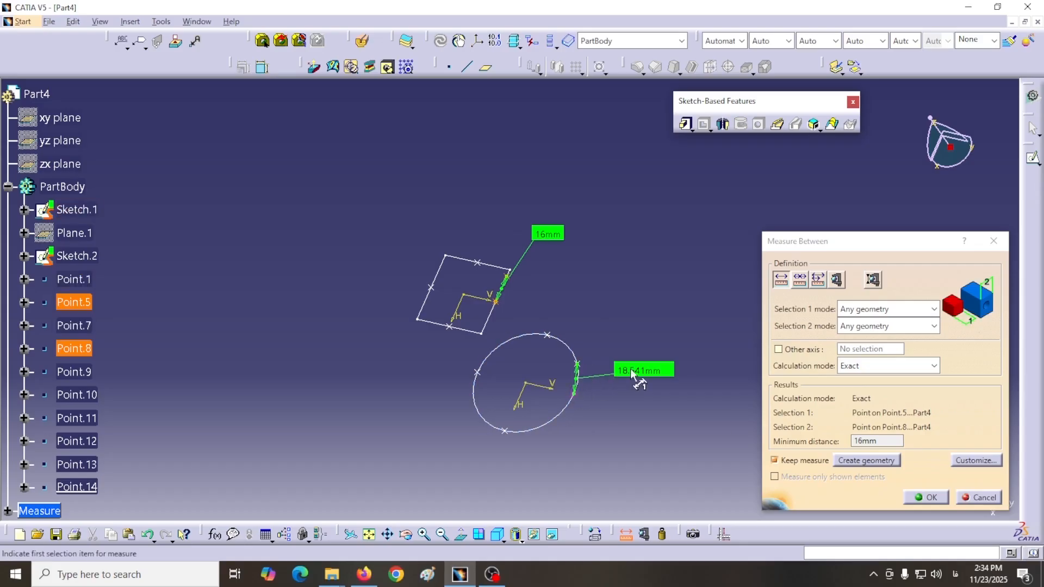
{"action": "key", "text": "Escape"}
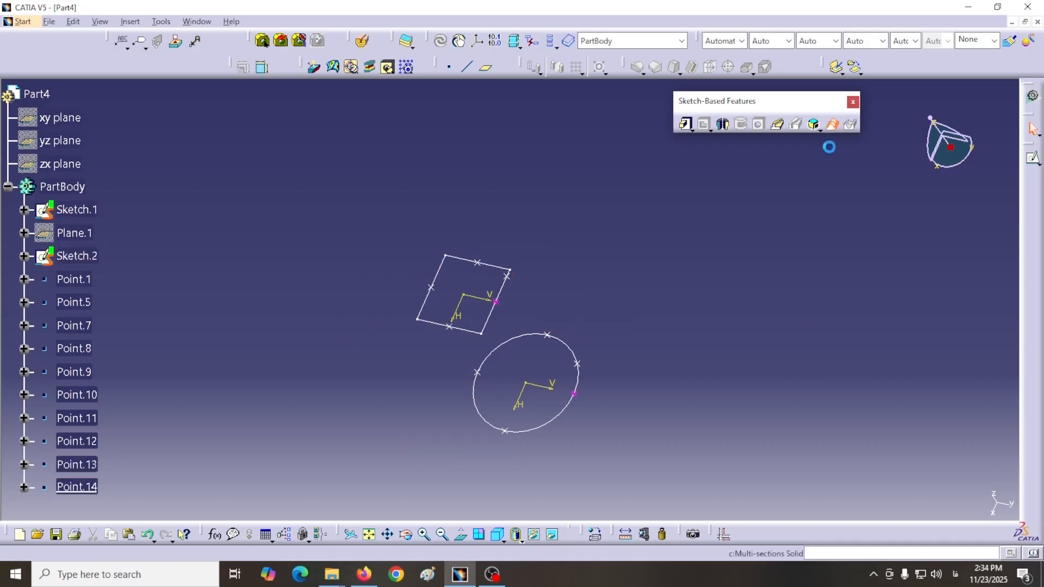
Step: Start a multi-sections solid in Part4 with the sections coupling set to Ratio
{"action": "left_click", "coordinate": [831, 124]}
{"action": "left_click_drag", "start_coordinate": [832, 211], "coordinate": [849, 214]}
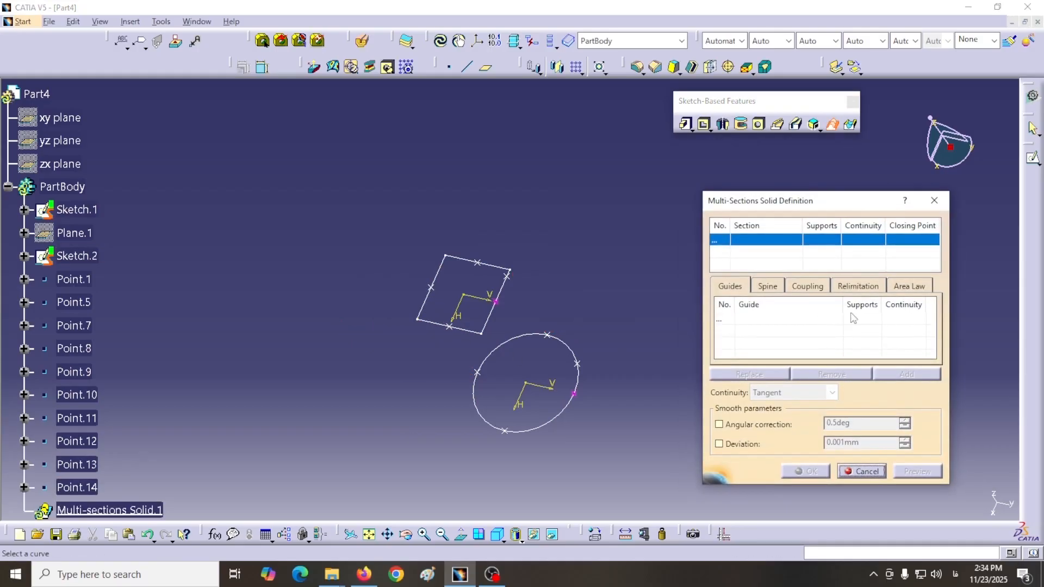
{"action": "left_click", "coordinate": [807, 288]}
{"action": "left_click", "coordinate": [929, 305]}
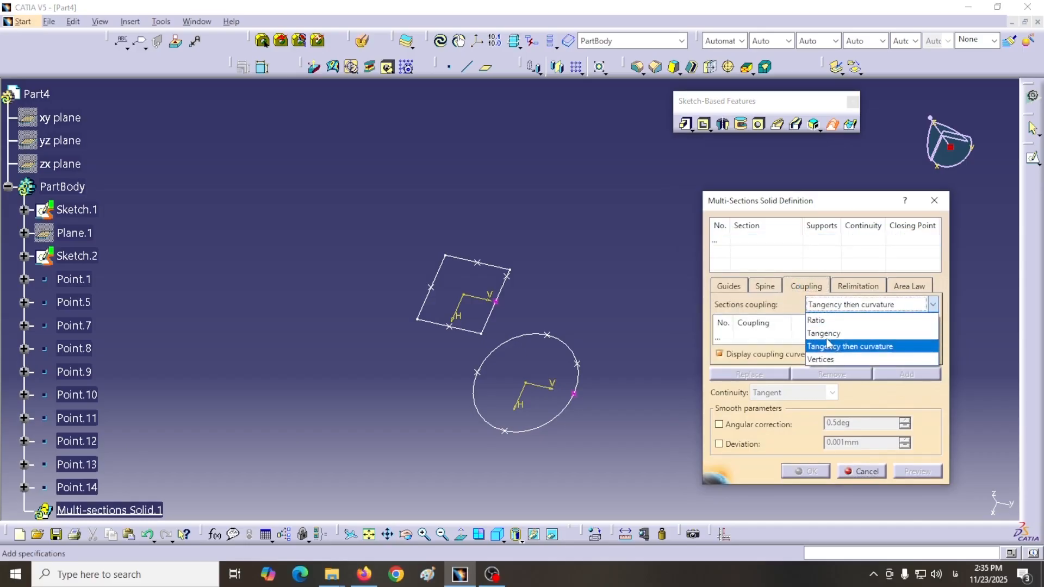
{"action": "left_click", "coordinate": [823, 322]}
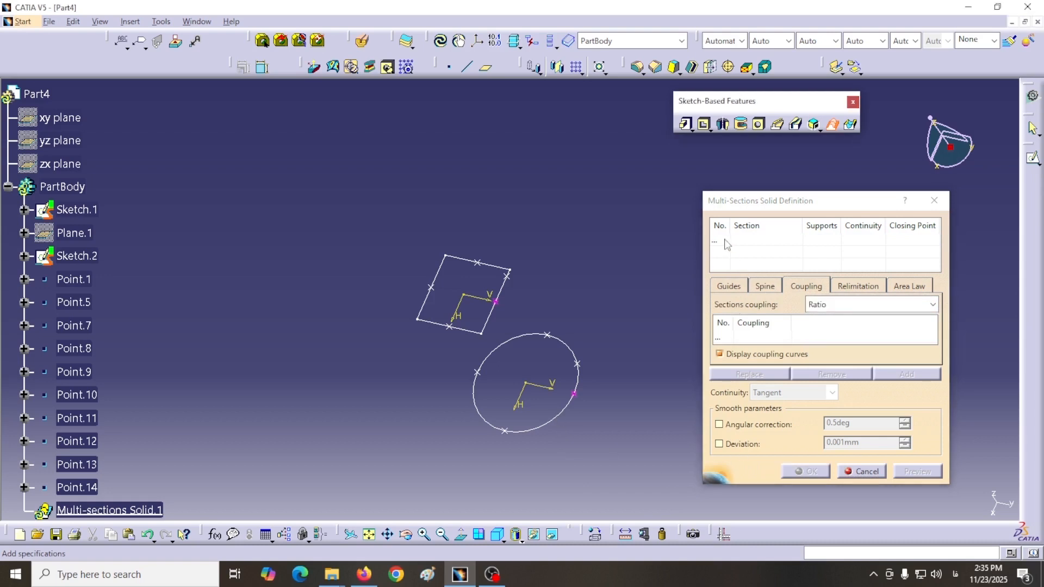
Step: Create the Ratio-coupled solid from Sketch.1 with closing point Point.1 and Sketch.2 with closing point Point.5
{"action": "left_click", "coordinate": [566, 420]}
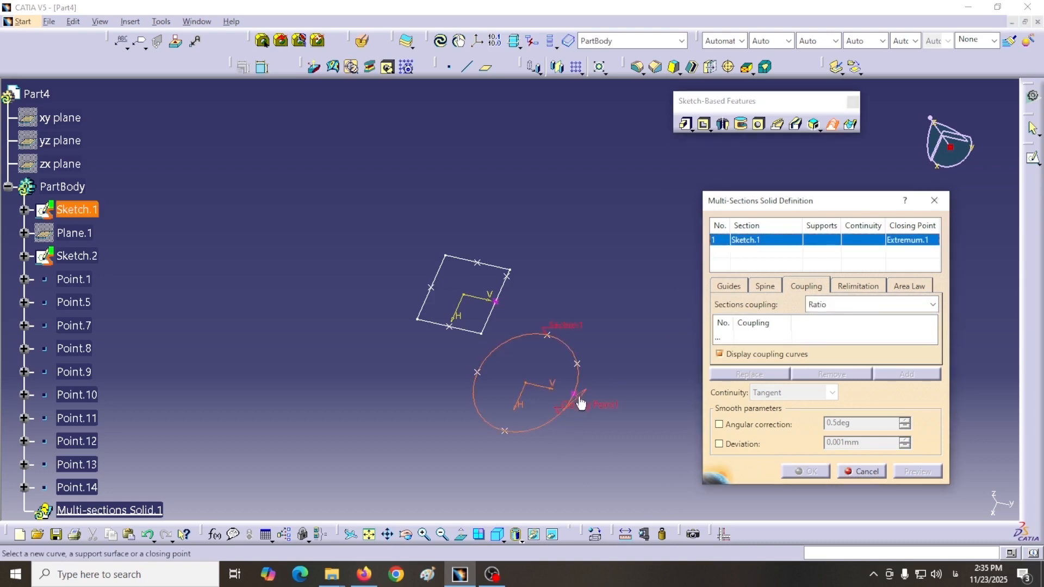
{"action": "left_click", "coordinate": [573, 394]}
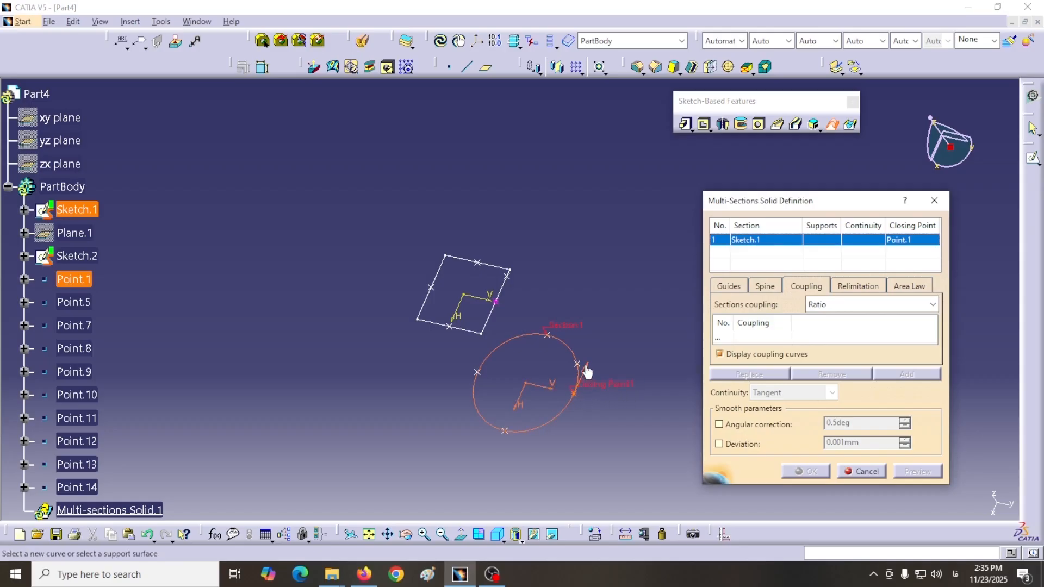
{"action": "left_click", "coordinate": [489, 318]}
{"action": "left_click", "coordinate": [495, 302]}
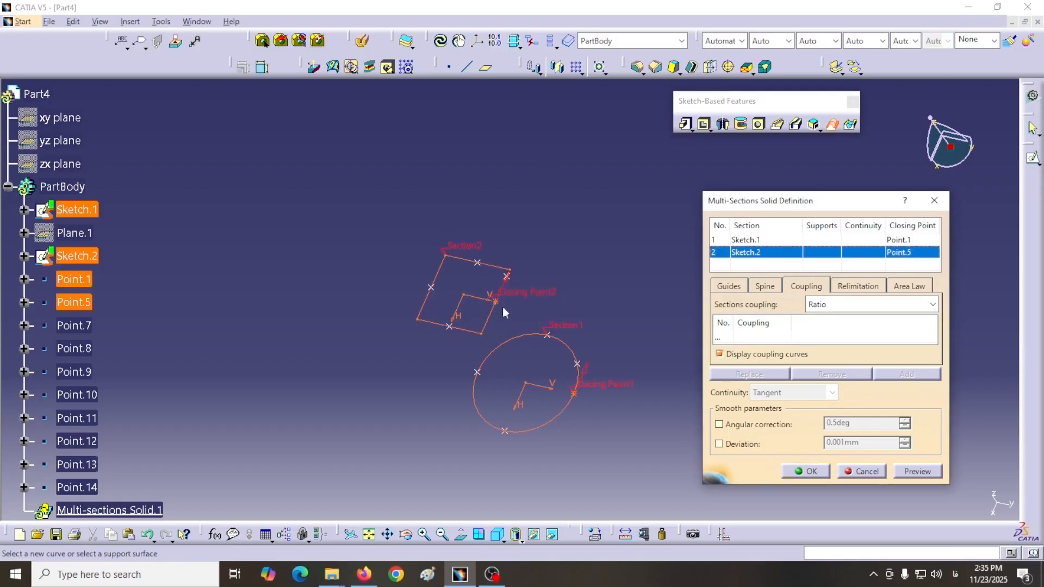
{"action": "left_click", "coordinate": [807, 471]}
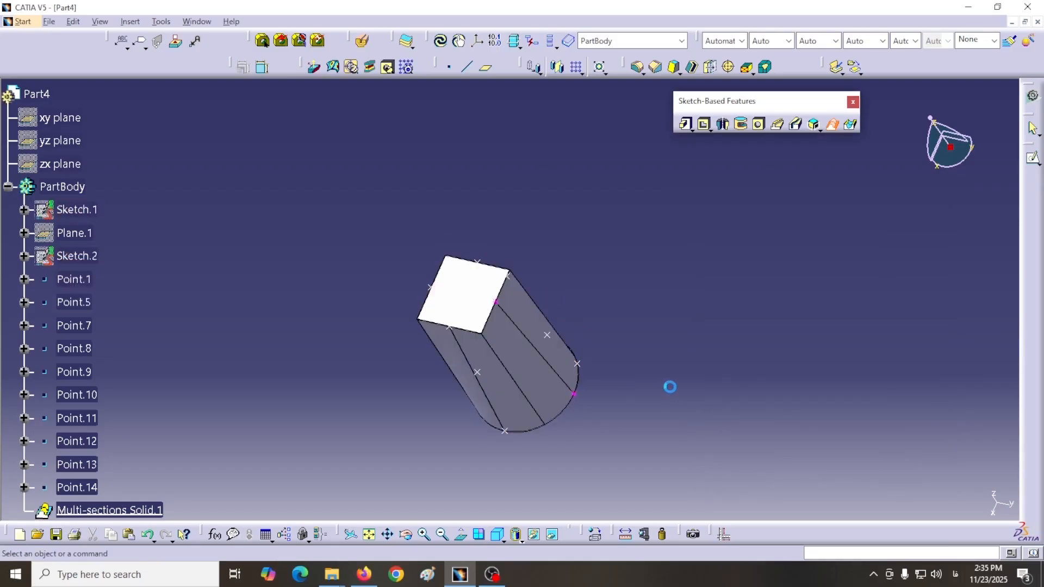
{"action": "middle_click_drag", "start_coordinate": [663, 345], "coordinate": [662, 314]}
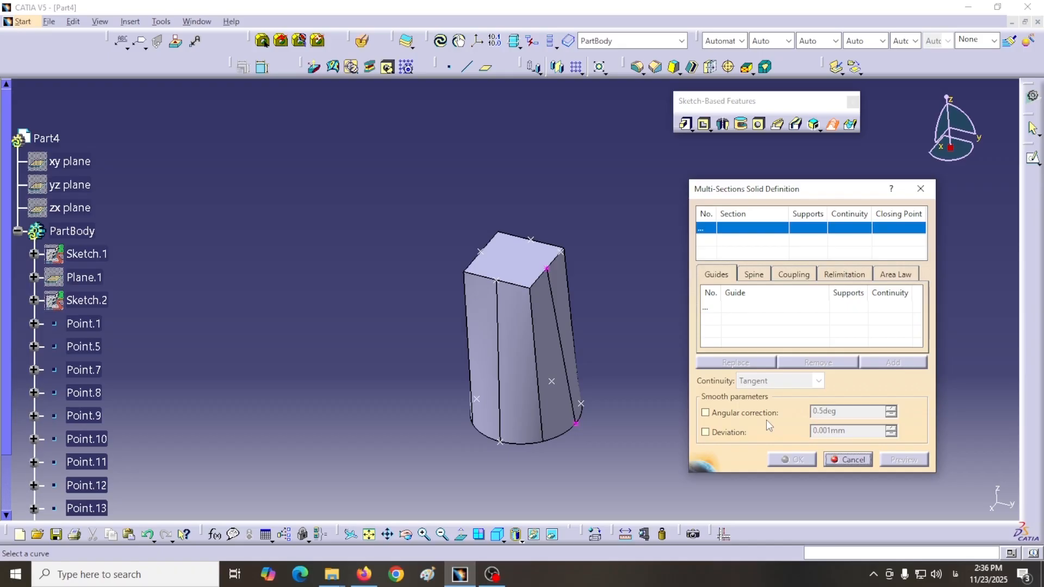
Step: Toggle the Angular correction smoothing option on and off, and enable the Deviation option in a new multi-sections solid definition
{"action": "left_click", "coordinate": [705, 413]}
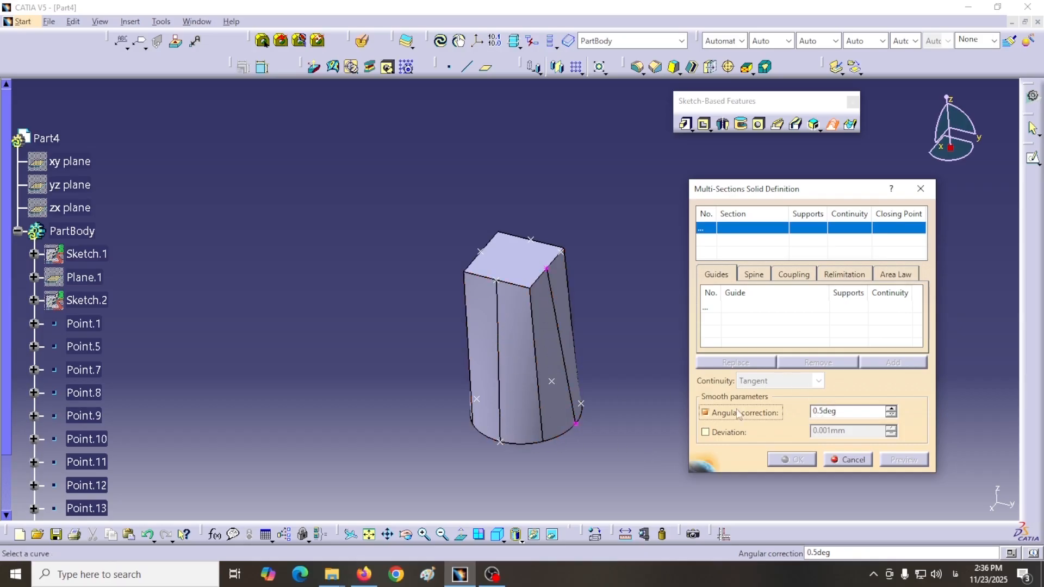
{"action": "left_click", "coordinate": [705, 413]}
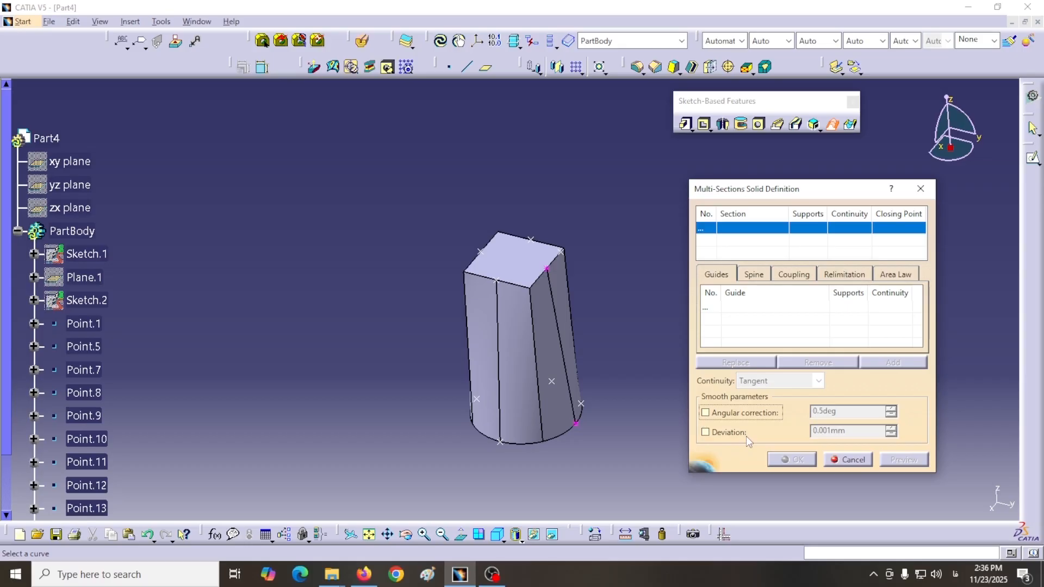
{"action": "left_click", "coordinate": [705, 433]}
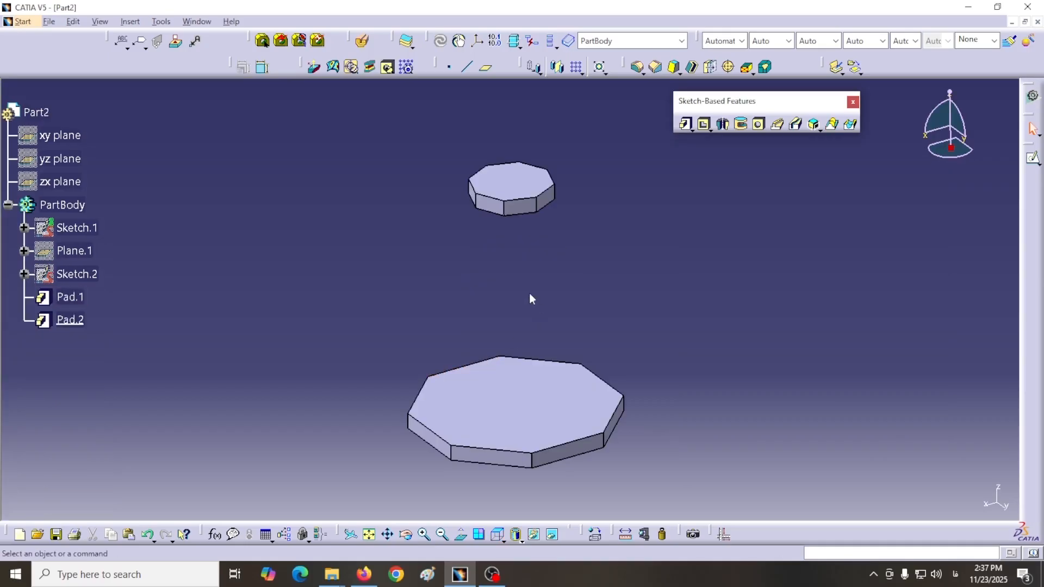
Step: Examine the two separate octagonal pads in Part2 from the left and in isometric view
{"action": "middle_click_drag", "start_coordinate": [529, 292], "coordinate": [510, 282]}
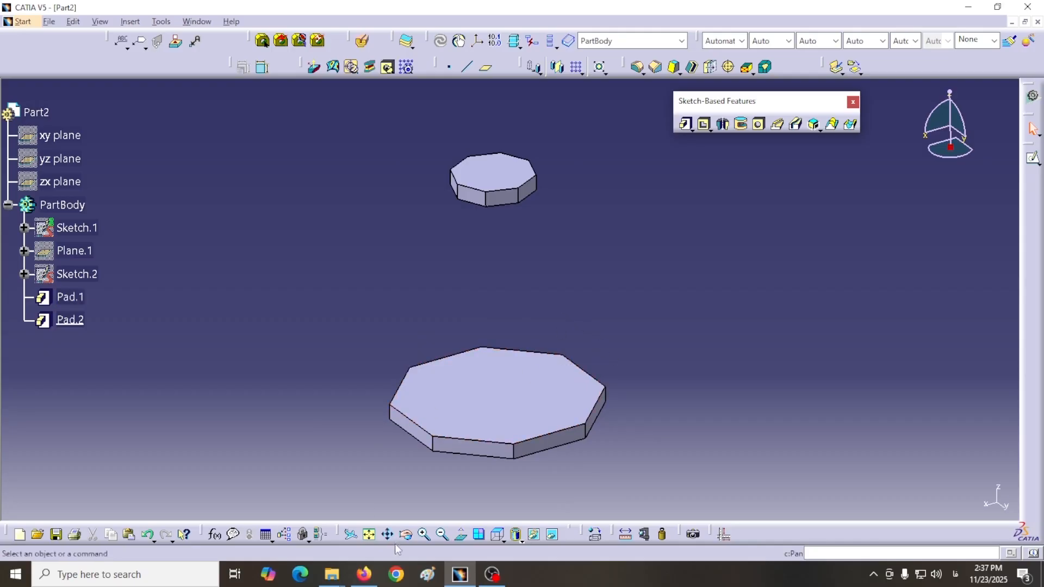
{"action": "left_click", "coordinate": [500, 541]}
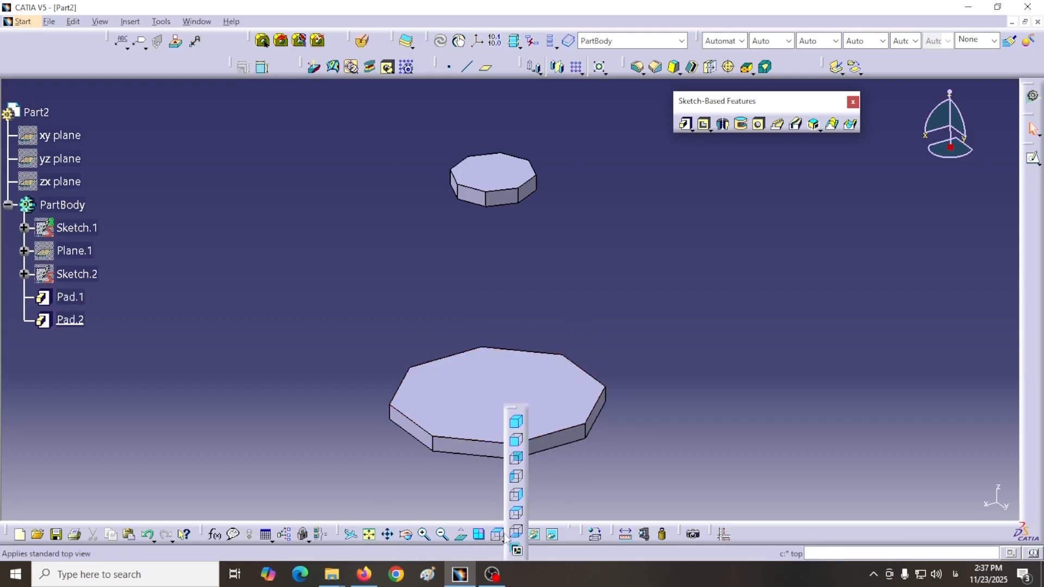
{"action": "left_click", "coordinate": [517, 477]}
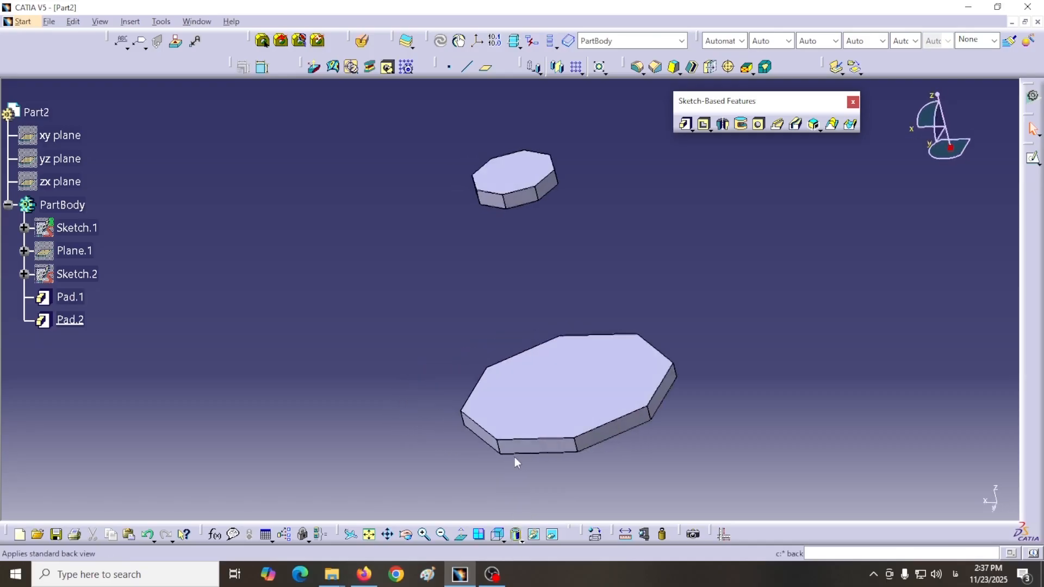
{"action": "left_click", "coordinate": [501, 538]}
{"action": "left_click", "coordinate": [517, 424]}
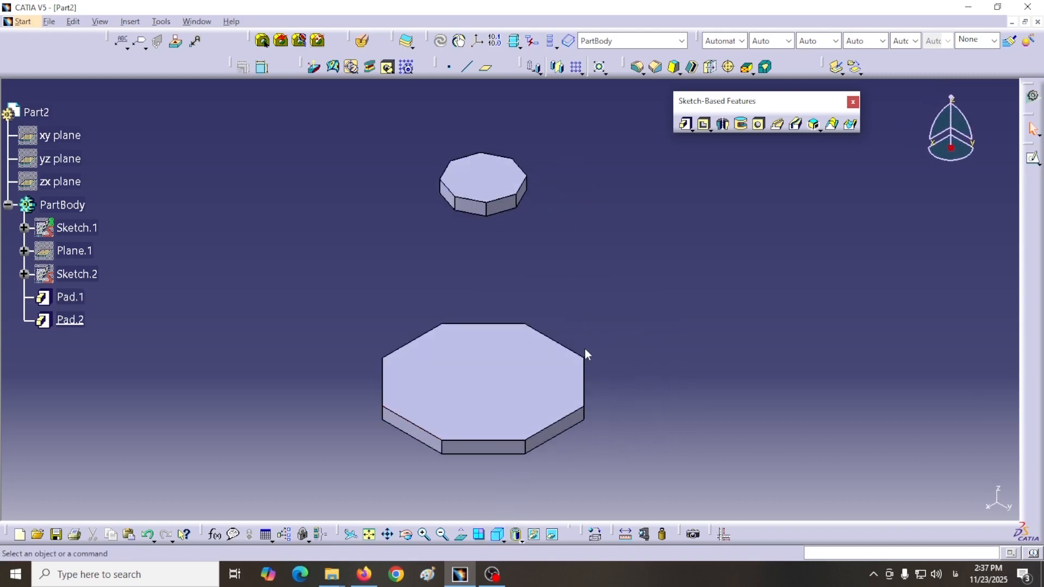
{"action": "middle_click_drag", "start_coordinate": [586, 354], "coordinate": [564, 311]}
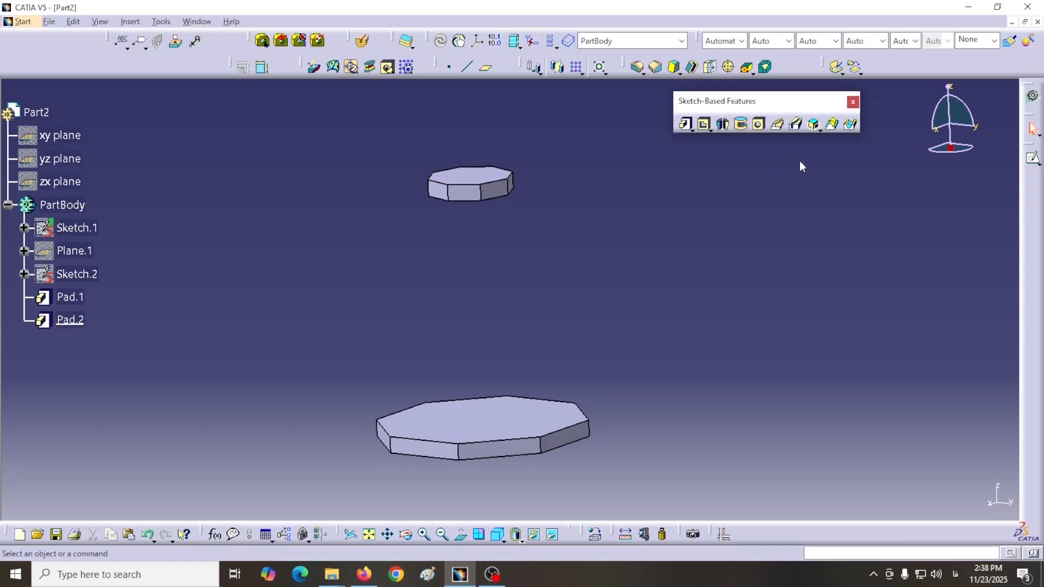
Step: Start a multi-sections solid using the upper face of Pad.1 and the lower face of Pad.2 as sections
{"action": "left_click", "coordinate": [830, 126]}
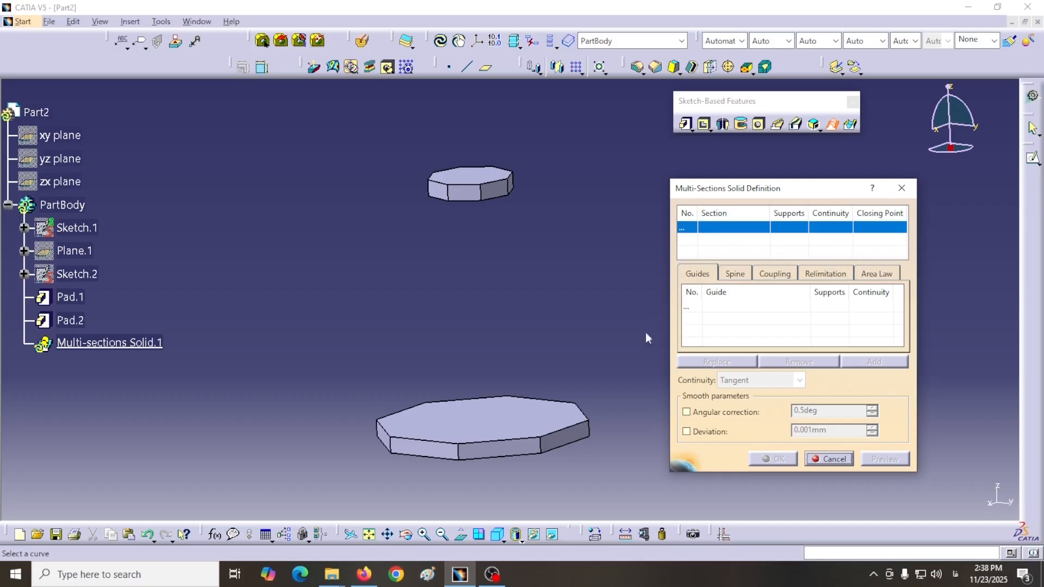
{"action": "left_click", "coordinate": [496, 420]}
{"action": "middle_click_drag", "start_coordinate": [494, 373], "coordinate": [455, 188]}
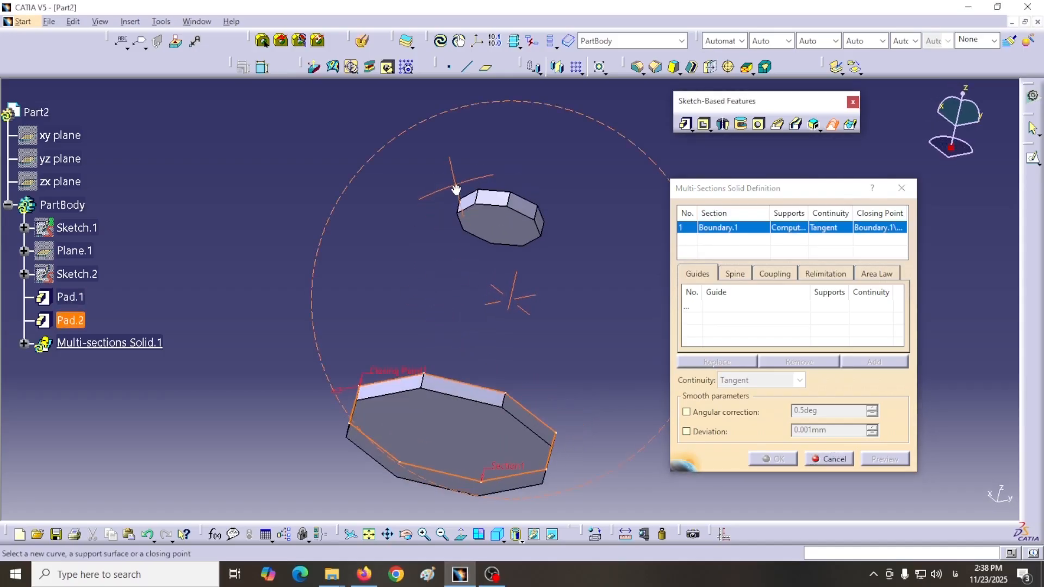
{"action": "left_click", "coordinate": [506, 231]}
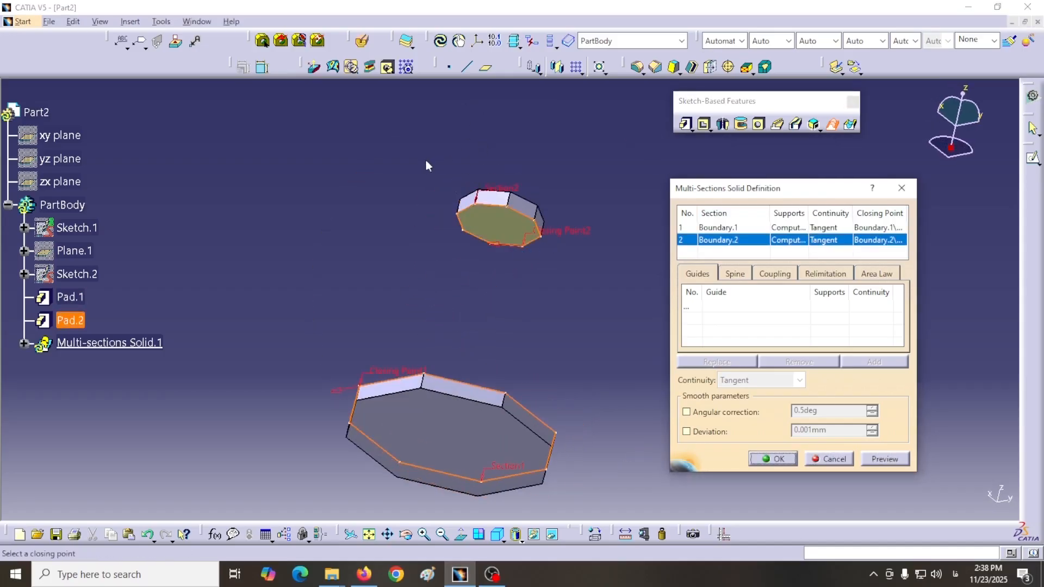
{"action": "middle_click_drag", "start_coordinate": [427, 163], "coordinate": [446, 218]}
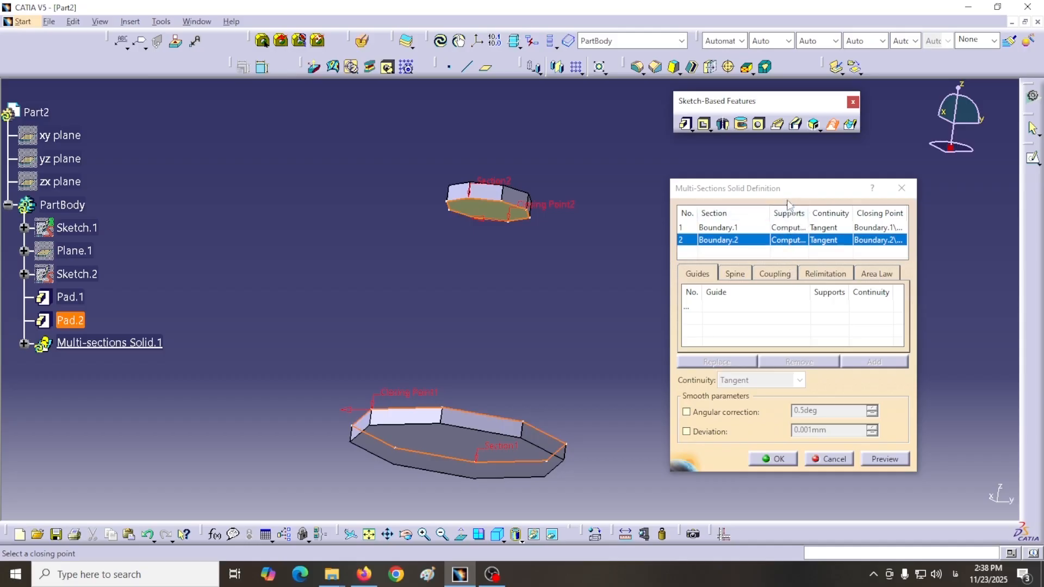
Step: Widen the solid definition and its Supports column, and expand Multi-sections Solid.1 to inspect the section supports and boundaries
{"action": "left_click_drag", "start_coordinate": [787, 184], "coordinate": [784, 157]}
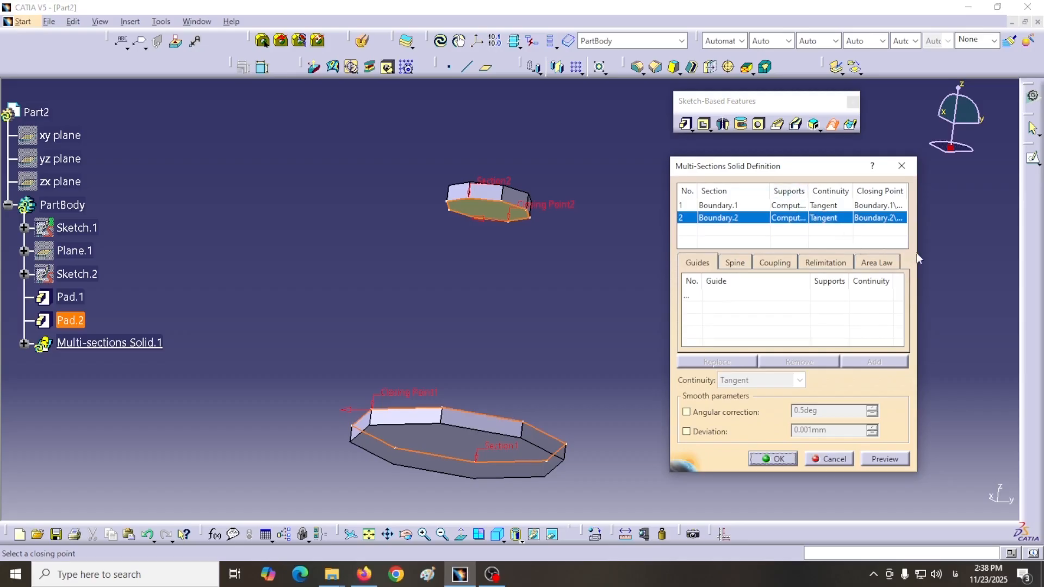
{"action": "left_click_drag", "start_coordinate": [917, 252], "coordinate": [1010, 252]}
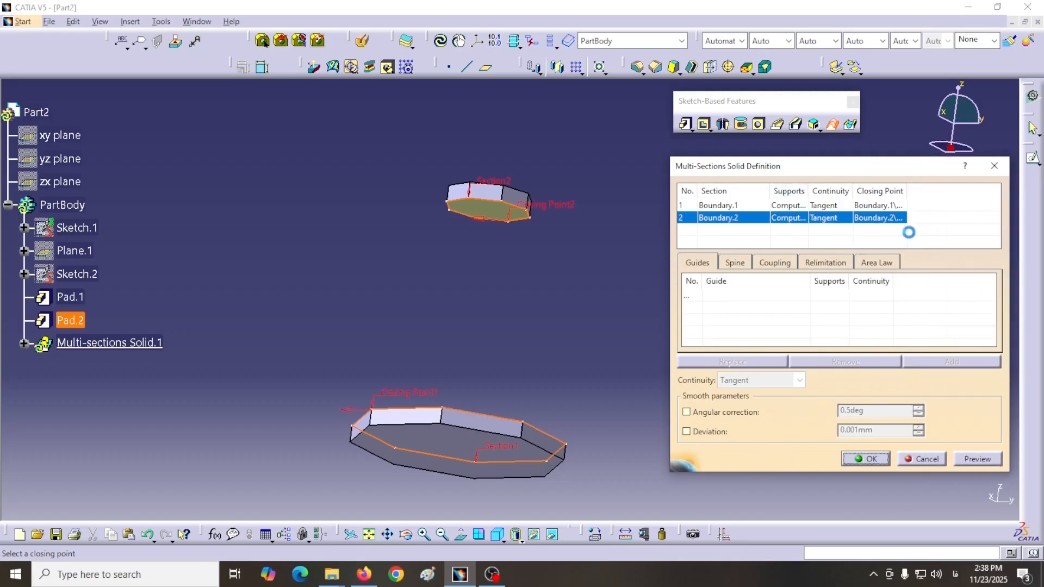
{"action": "left_click_drag", "start_coordinate": [808, 195], "coordinate": [880, 195]}
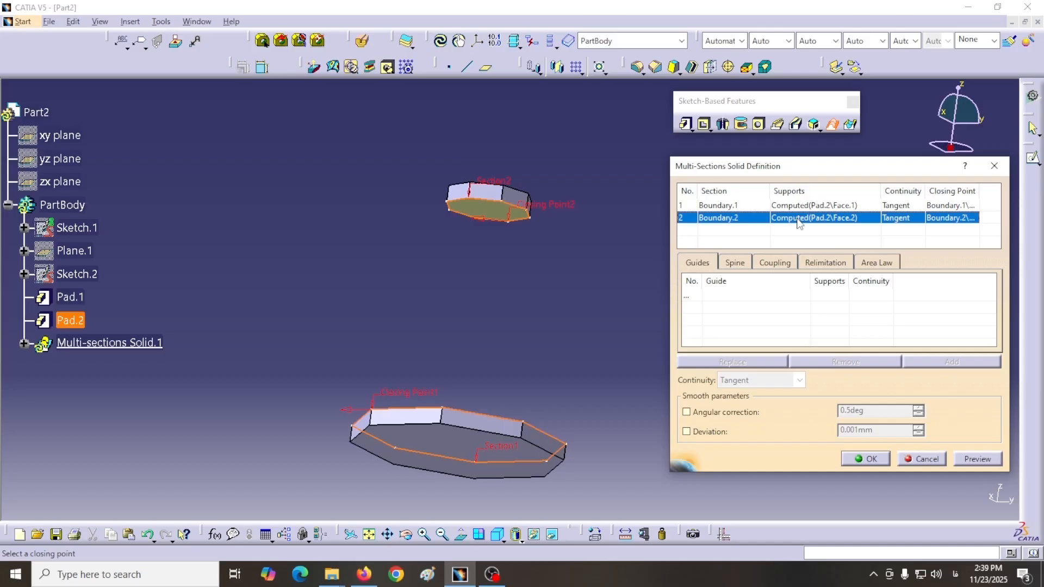
{"action": "middle_click_drag", "start_coordinate": [522, 275], "coordinate": [552, 379]}
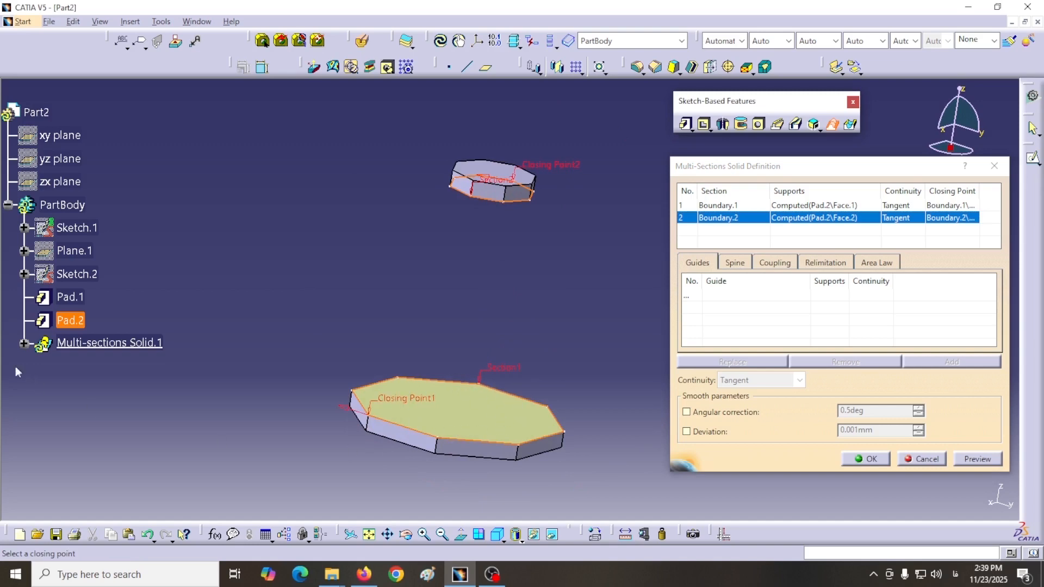
{"action": "left_click", "coordinate": [24, 343]}
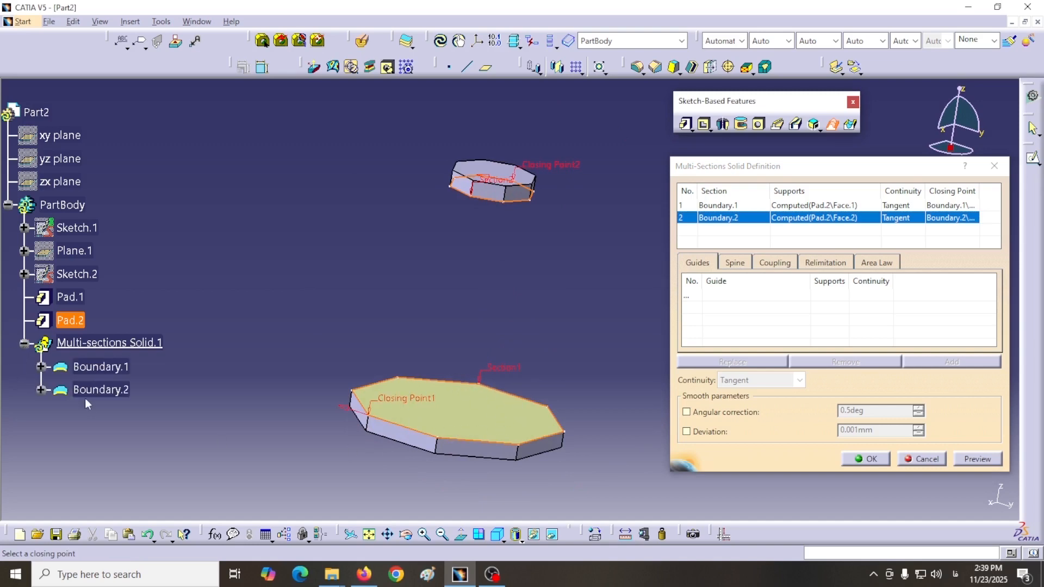
Step: Replace the closing point of Boundary.2 with a small-octagon vertex on Closing Point1's side, and reverse its direction to match Boundary.1
{"action": "middle_click_drag", "start_coordinate": [487, 292], "coordinate": [473, 326]}
{"action": "left_click", "coordinate": [503, 541]}
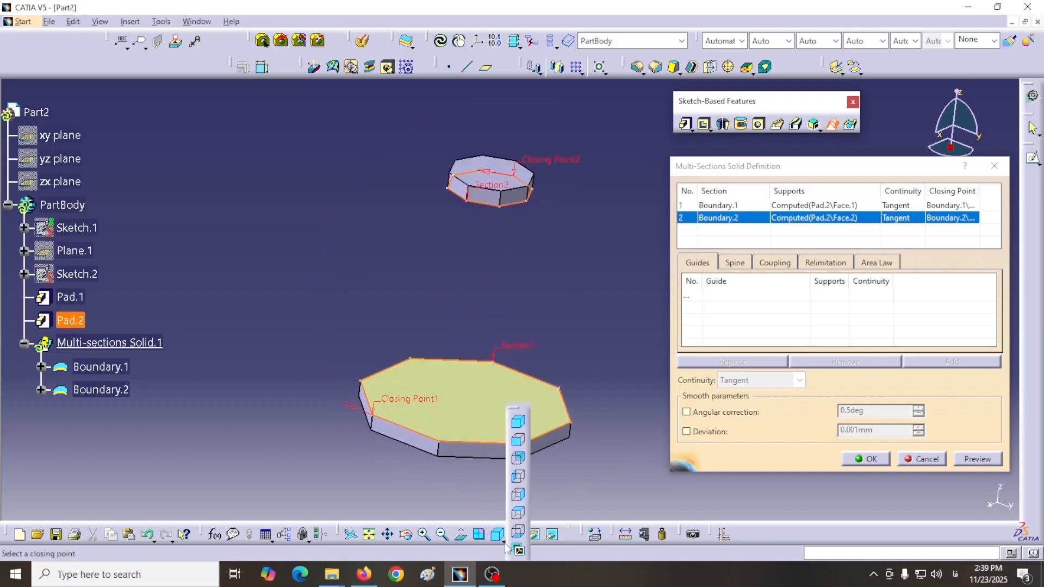
{"action": "left_click", "coordinate": [519, 514]}
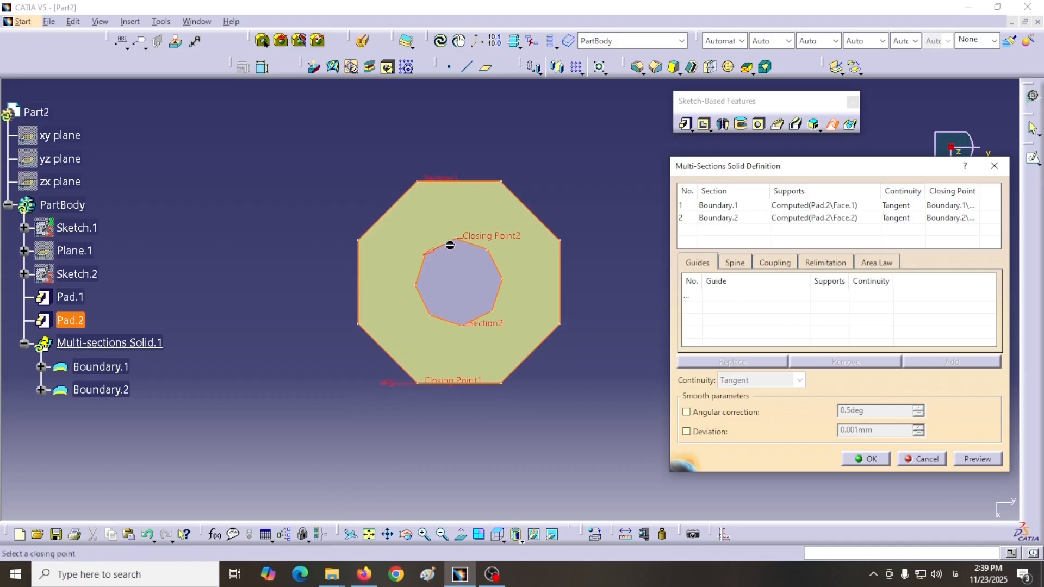
{"action": "right_click", "coordinate": [493, 240]}
{"action": "left_click", "coordinate": [526, 323]}
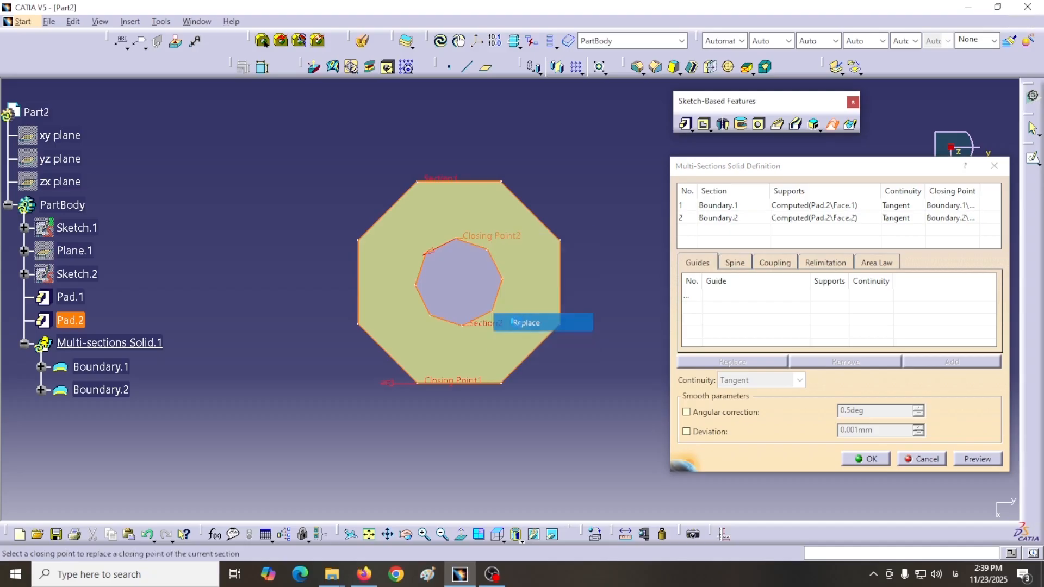
{"action": "left_click", "coordinate": [465, 325]}
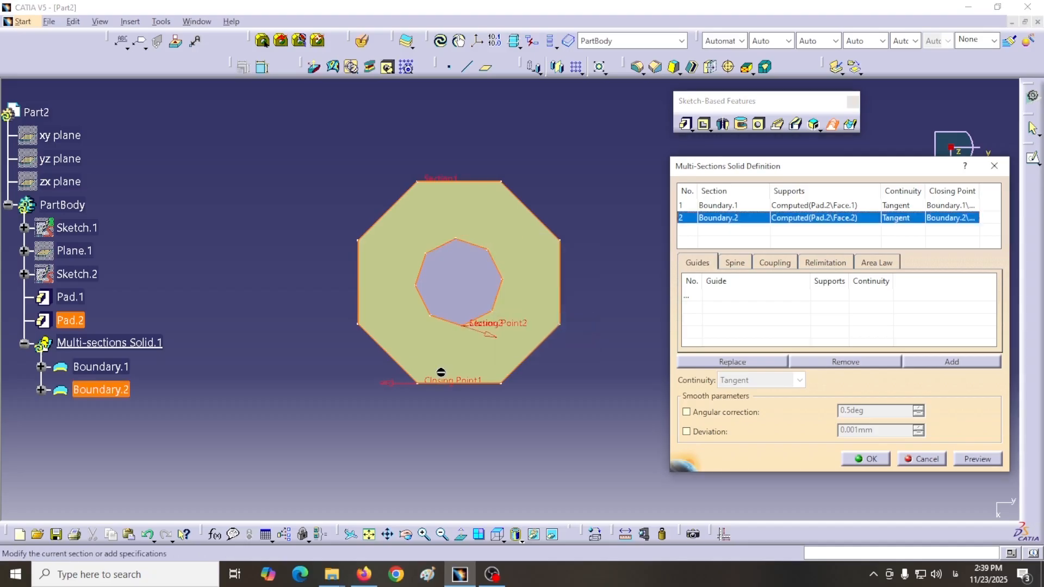
{"action": "left_click", "coordinate": [491, 337]}
Step: Preview the multi-sections solid between the two octagonal pads in isometric view
{"action": "left_click", "coordinate": [498, 538]}
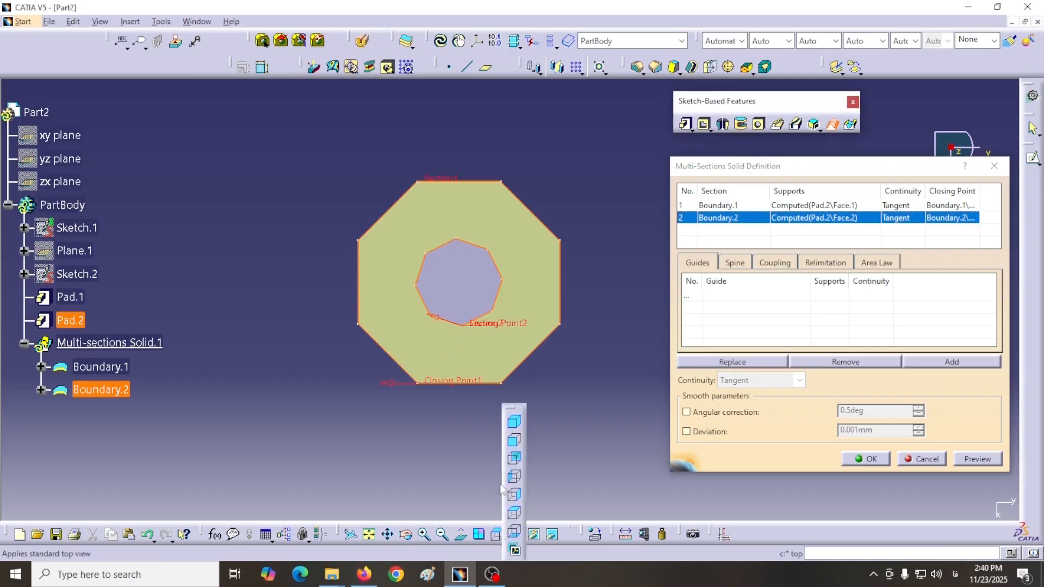
{"action": "left_click", "coordinate": [514, 422]}
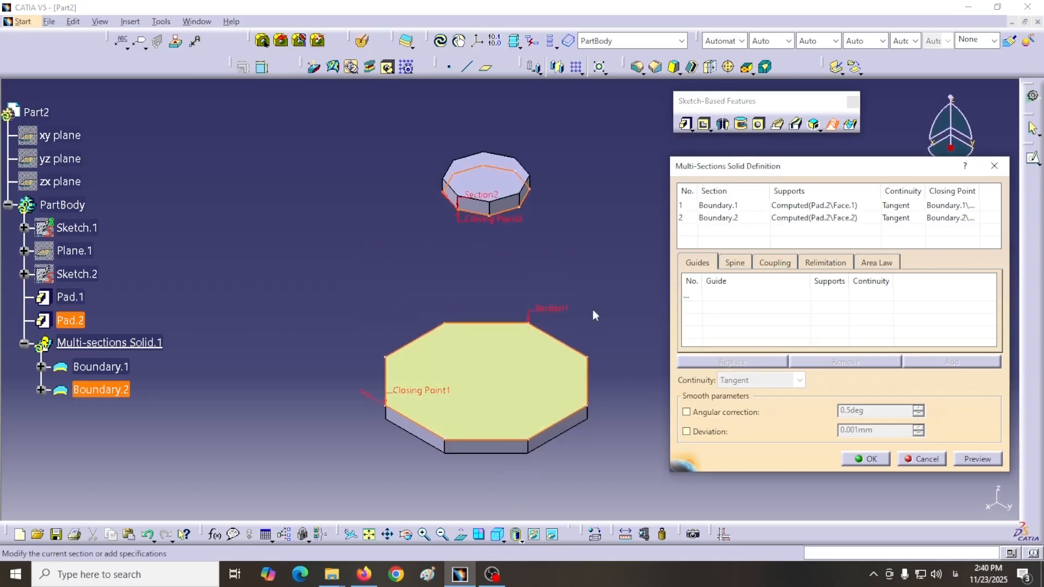
{"action": "middle_click_drag", "start_coordinate": [578, 286], "coordinate": [545, 277]}
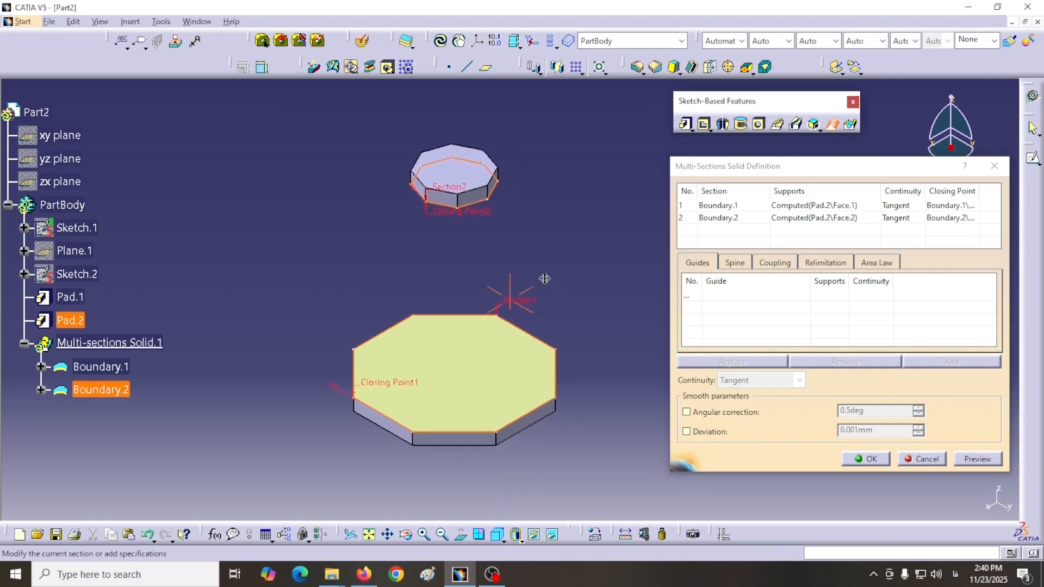
{"action": "left_click", "coordinate": [972, 460]}
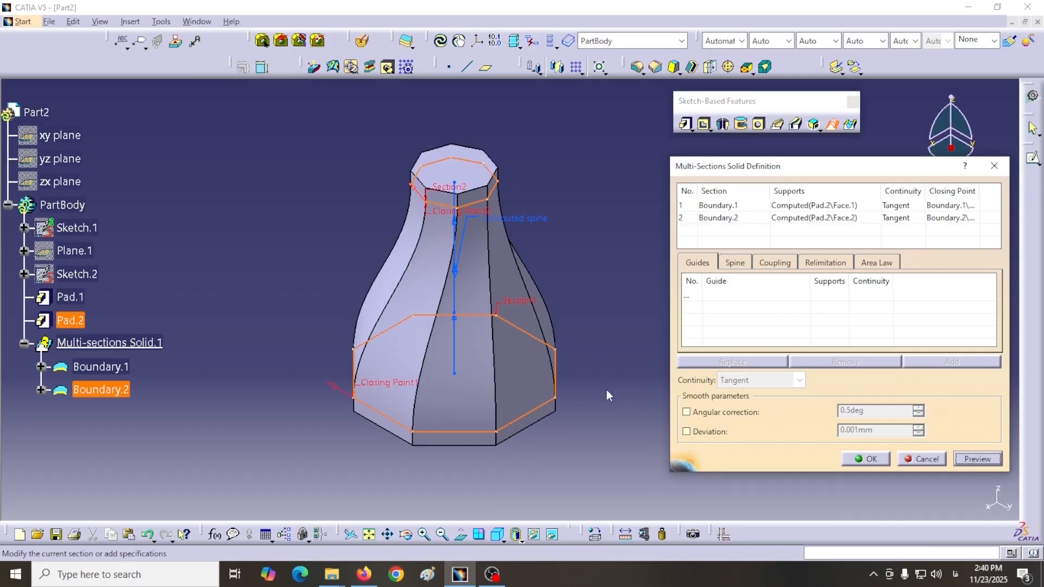
Step: Examine the tangent continuity of the previewed solid where it meets the lower and upper pads
{"action": "middle_click_drag", "start_coordinate": [589, 342], "coordinate": [524, 328]}
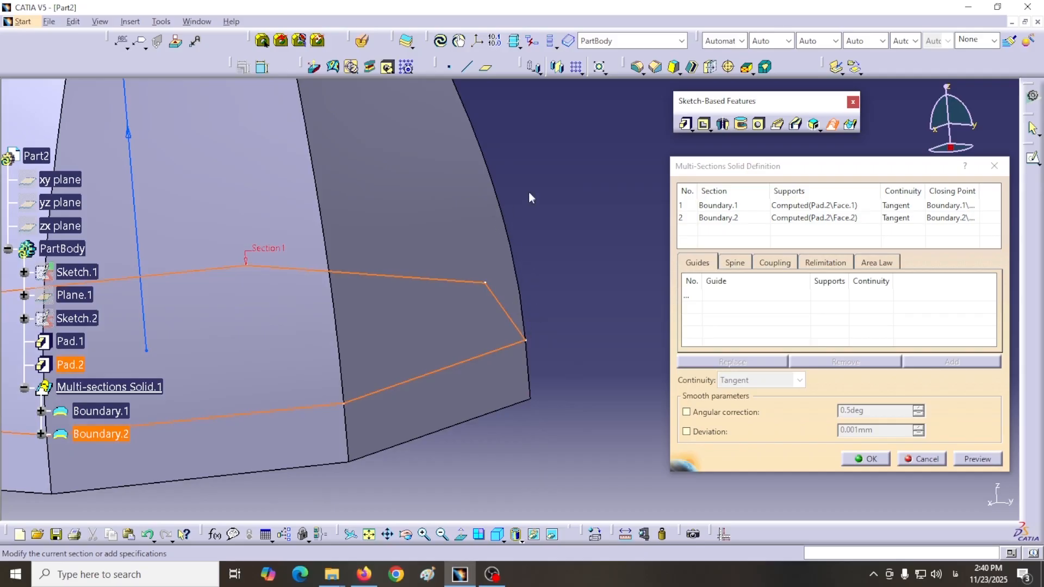
{"action": "middle_click_drag", "start_coordinate": [526, 198], "coordinate": [568, 457]}
{"action": "middle_click_drag", "start_coordinate": [485, 210], "coordinate": [617, 444]}
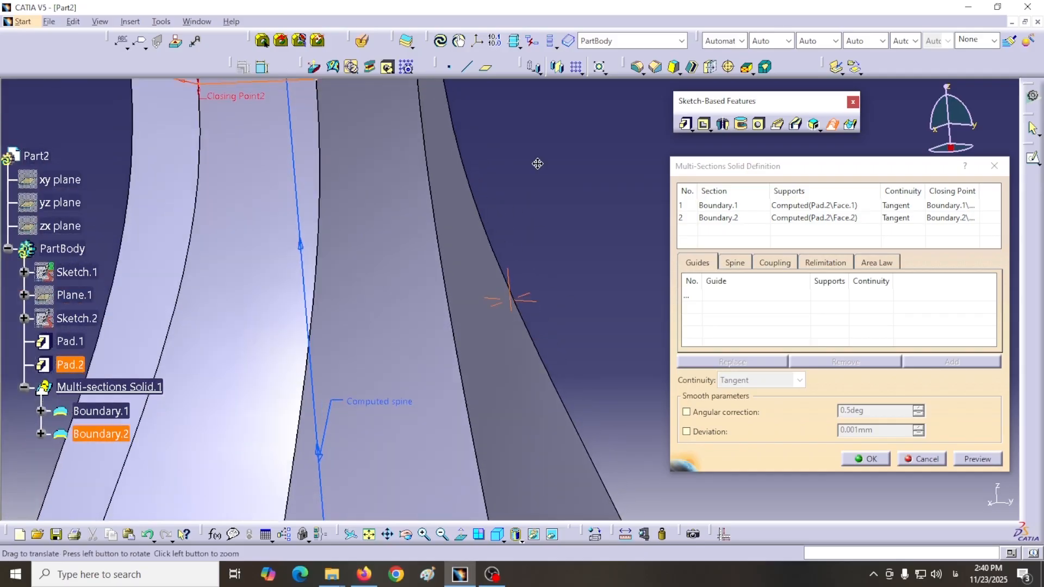
{"action": "middle_click_drag", "start_coordinate": [536, 163], "coordinate": [548, 347]}
{"action": "middle_click_drag", "start_coordinate": [525, 298], "coordinate": [432, 222]}
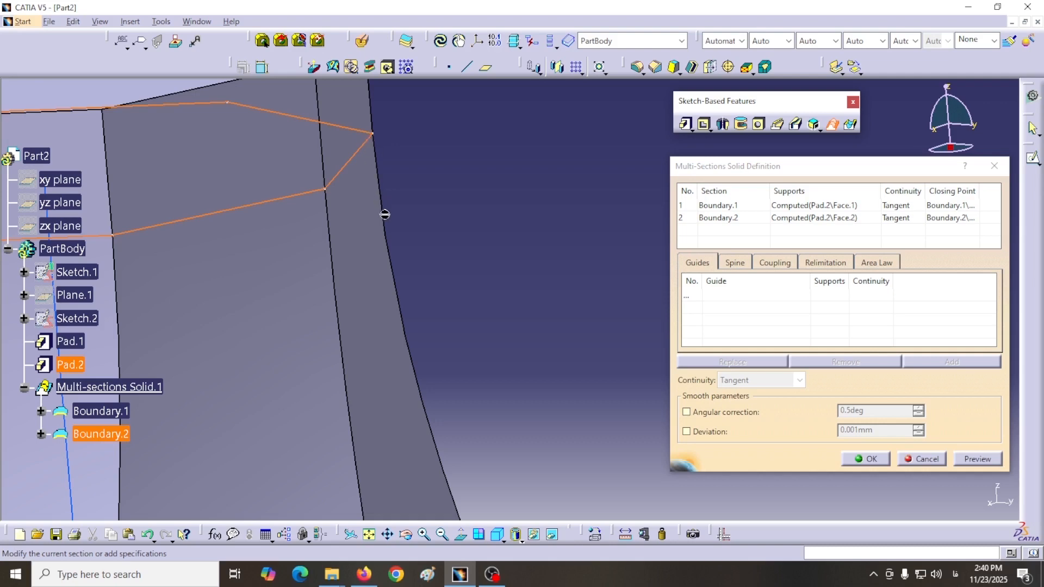
{"action": "mouse_move", "coordinate": [464, 240]}
{"action": "middle_mouse_down"}
{"action": "mouse_move", "coordinate": [512, 259]}
{"action": "mouse_move", "coordinate": [518, 344]}
{"action": "mouse_move", "coordinate": [491, 177]}
{"action": "mouse_move", "coordinate": [511, 229]}
{"action": "middle_mouse_up"}
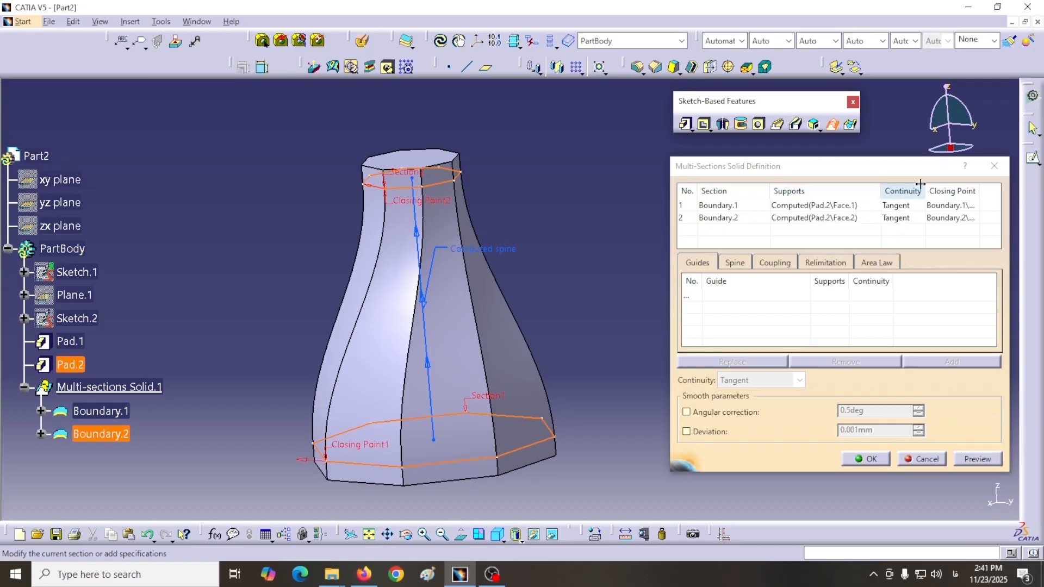
{"action": "left_click_drag", "start_coordinate": [910, 168], "coordinate": [845, 170]}
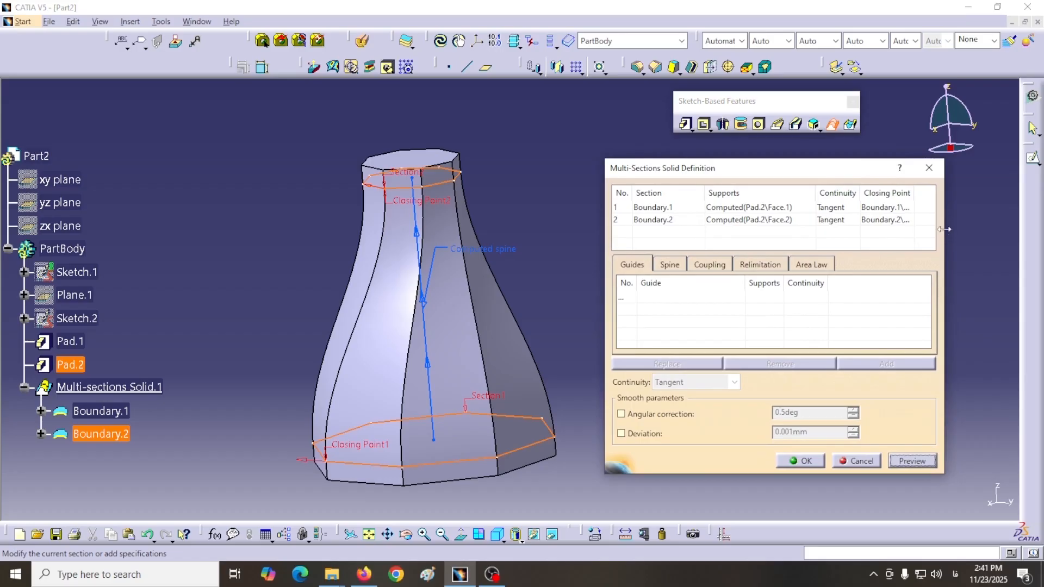
Step: Widen the solid definition and its Continuity column, set Boundary.1 to Non Computed Tangent, and preview the solid
{"action": "left_click_drag", "start_coordinate": [944, 229], "coordinate": [994, 229]}
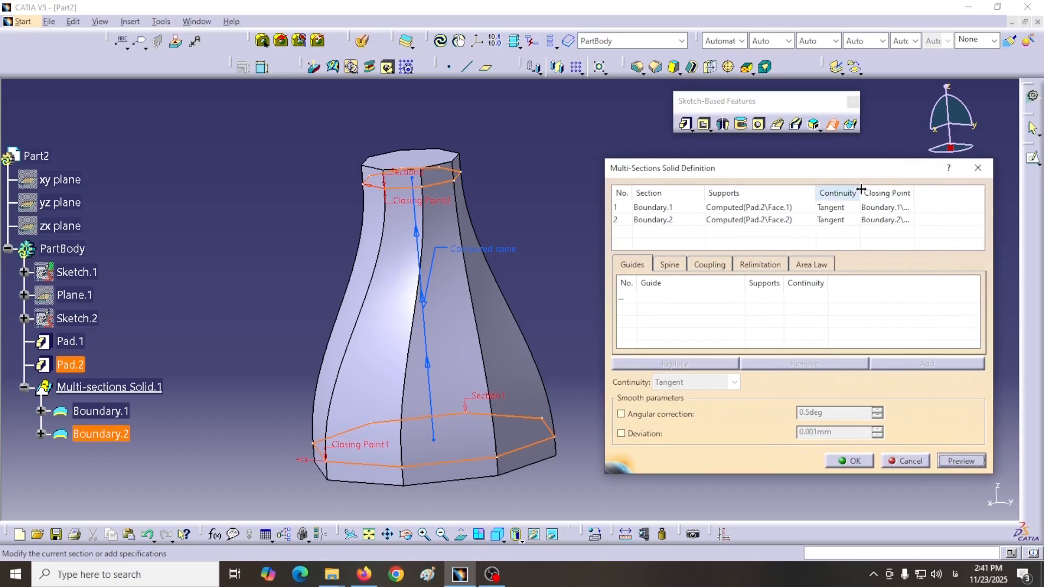
{"action": "left_click_drag", "start_coordinate": [861, 189], "coordinate": [904, 189]}
{"action": "right_click", "coordinate": [833, 210]}
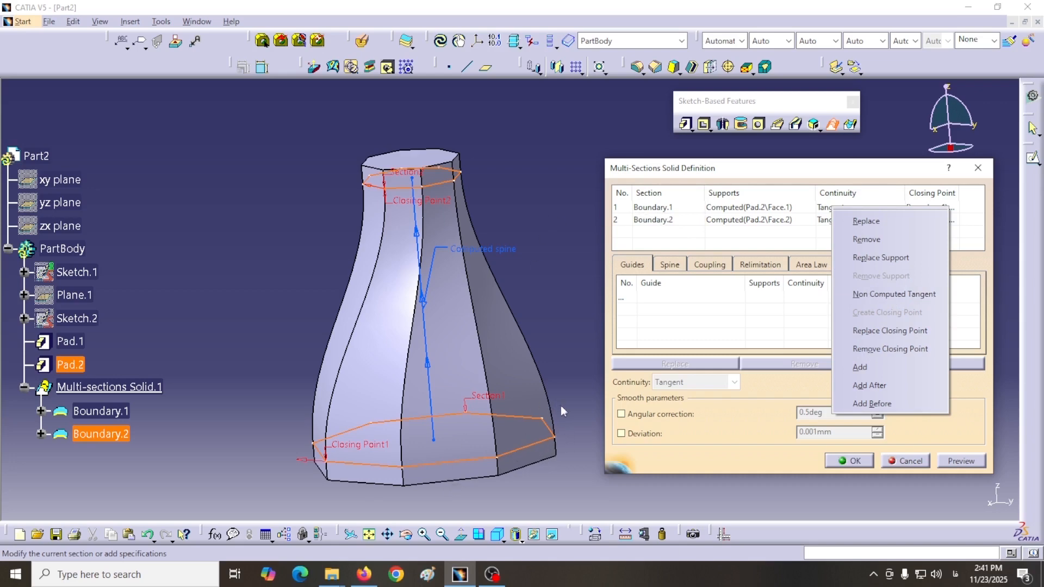
{"action": "left_click", "coordinate": [860, 296]}
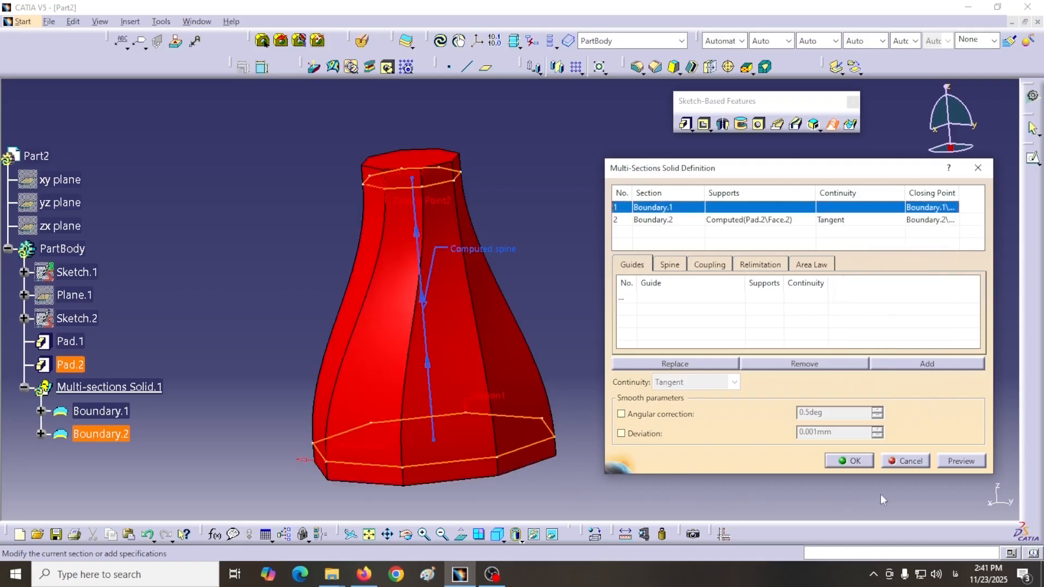
{"action": "left_click", "coordinate": [959, 461]}
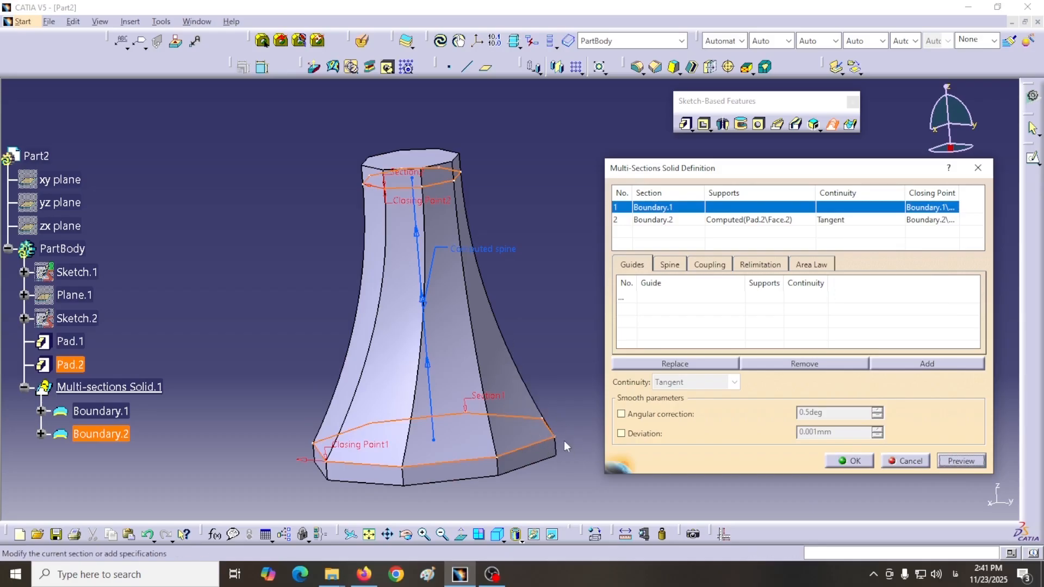
Step: Inspect how the solid meets the lower and upper pads, and accept the multi-sections solid definition
{"action": "middle_click_drag", "start_coordinate": [562, 426], "coordinate": [385, 157]}
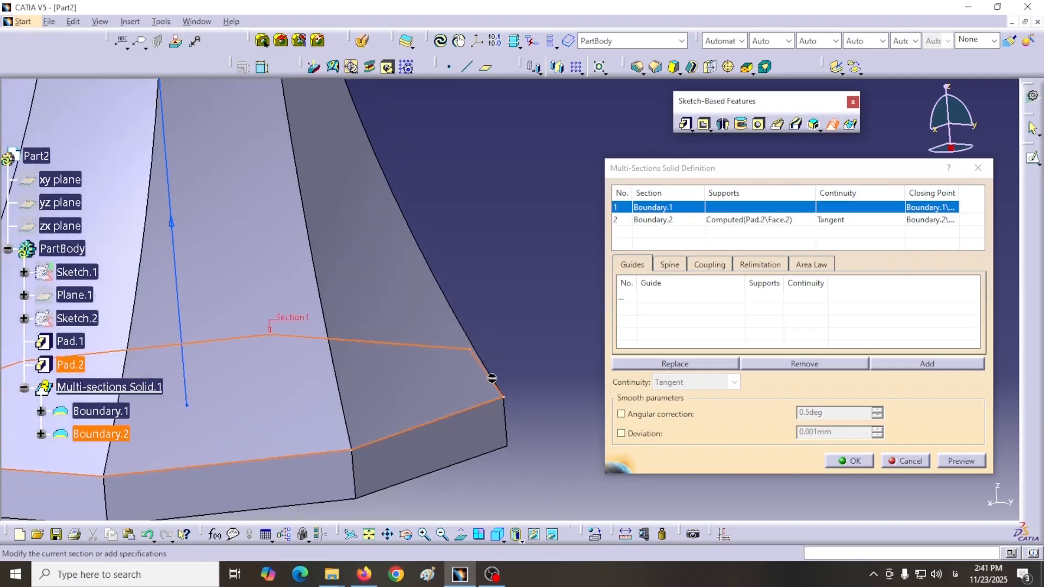
{"action": "middle_click_drag", "start_coordinate": [453, 240], "coordinate": [525, 454]}
{"action": "middle_click_drag", "start_coordinate": [471, 247], "coordinate": [526, 465]}
{"action": "middle_click_drag", "start_coordinate": [438, 238], "coordinate": [461, 337]}
{"action": "middle_click_drag", "start_coordinate": [443, 297], "coordinate": [411, 176], "text": "ctrl"}
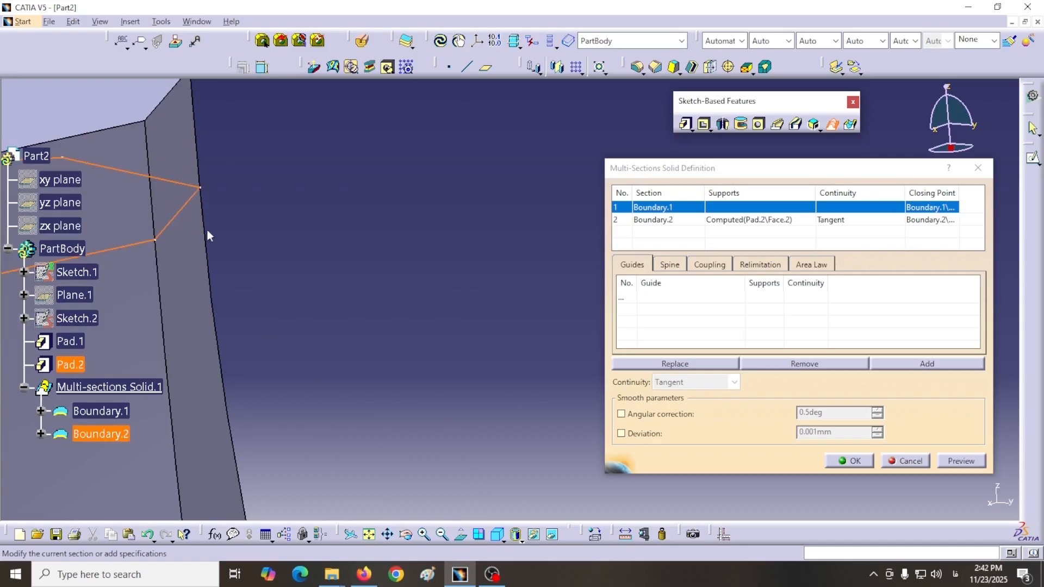
{"action": "middle_click_drag", "start_coordinate": [363, 296], "coordinate": [514, 262]}
{"action": "scroll", "coordinate": [466, 398], "scroll_direction": "up", "scroll_amount": 1}
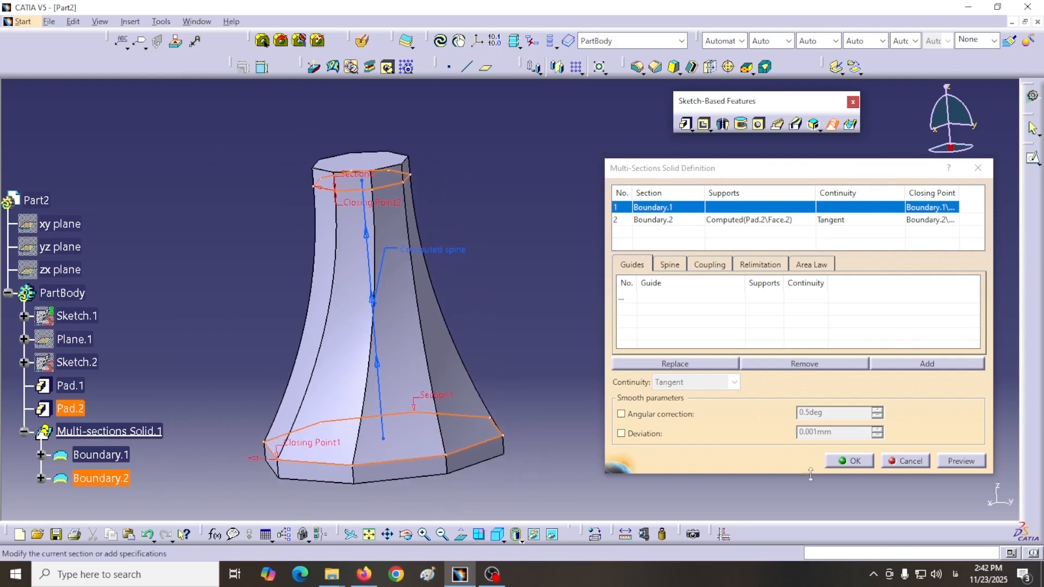
{"action": "left_click", "coordinate": [850, 461]}
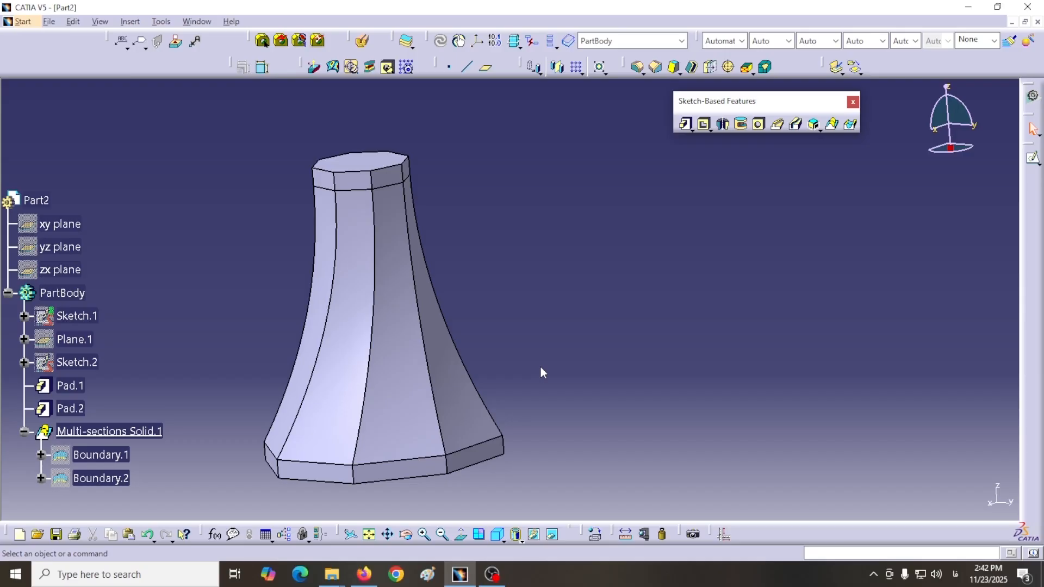
Step: Start another multi-sections solid to examine its Area Law options, and look up the Generative Shape Design workbench among the Shape workbenches
{"action": "left_click", "coordinate": [831, 124]}
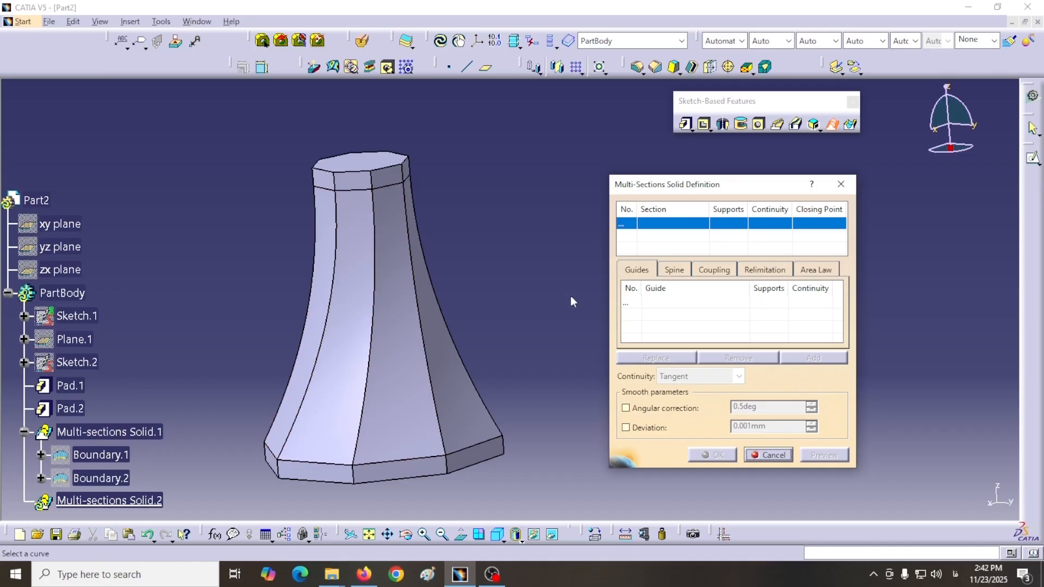
{"action": "left_click", "coordinate": [815, 270]}
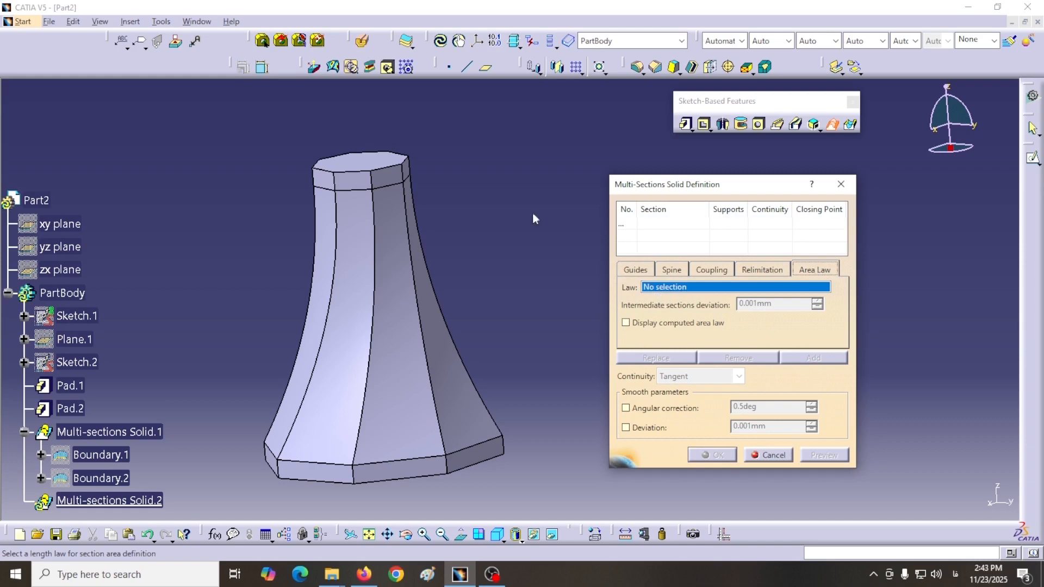
{"action": "left_click", "coordinate": [21, 23]}
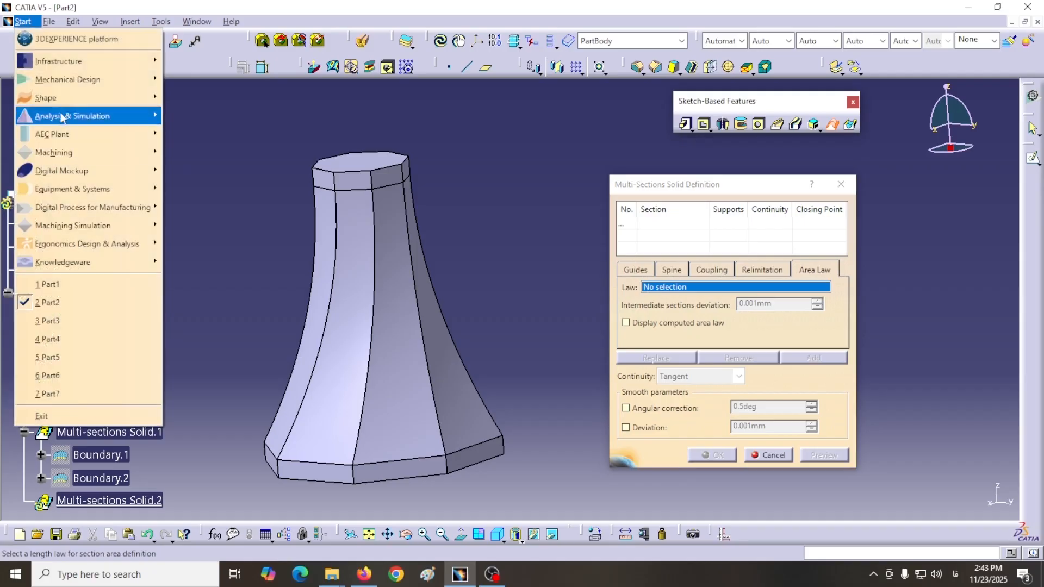
{"action": "mouse_move", "coordinate": [150, 100]}
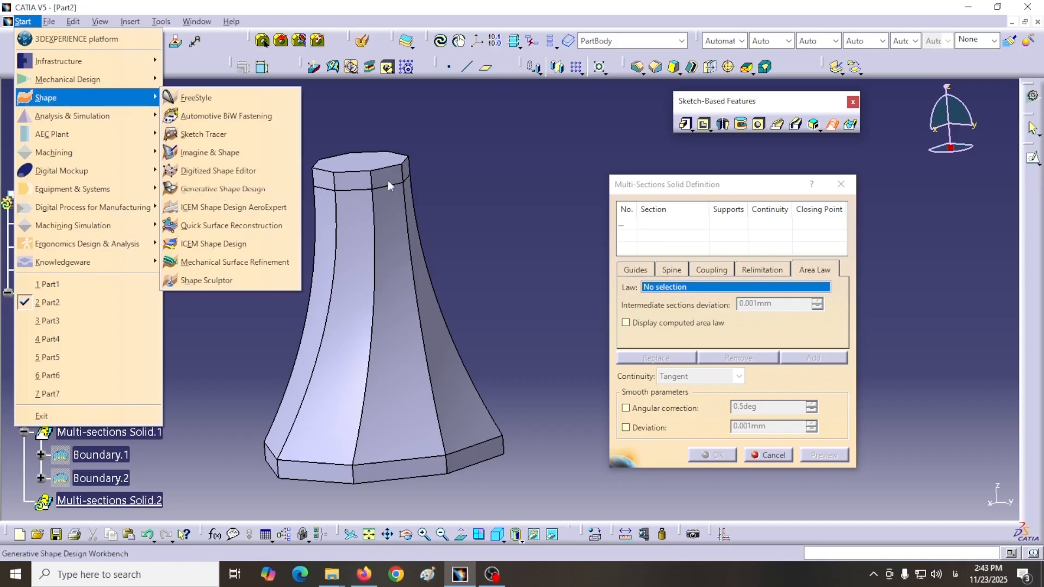
{"action": "left_click", "coordinate": [512, 163]}
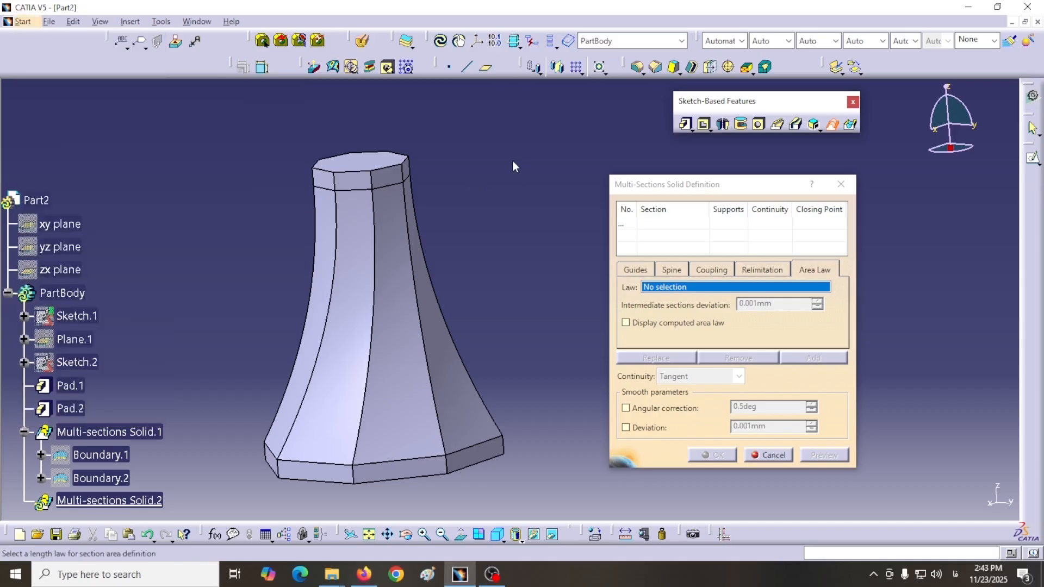